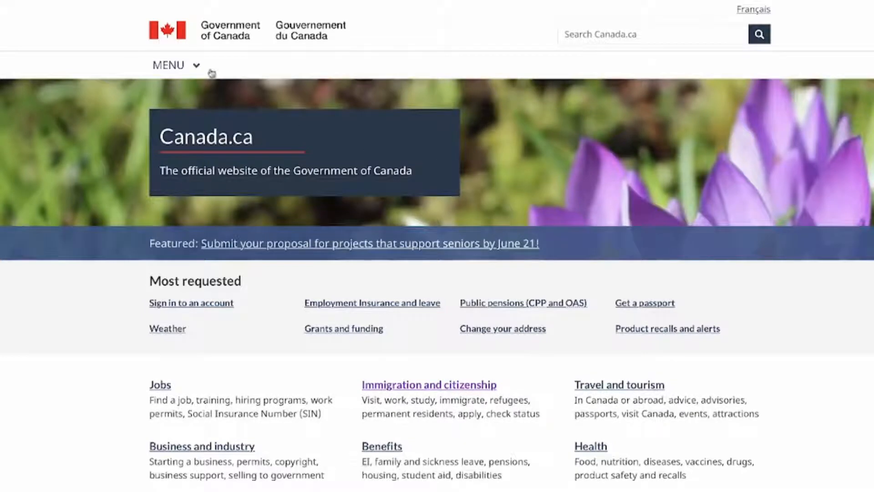
- Open the page for creating an account or signing in from the Immigration and citizenship section's My application page
click(199, 66)
mouse_move(193, 130)
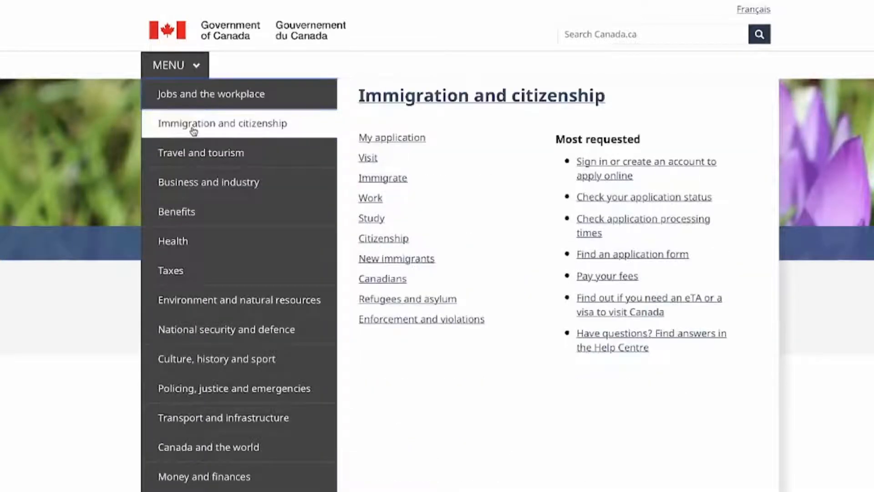
click(388, 139)
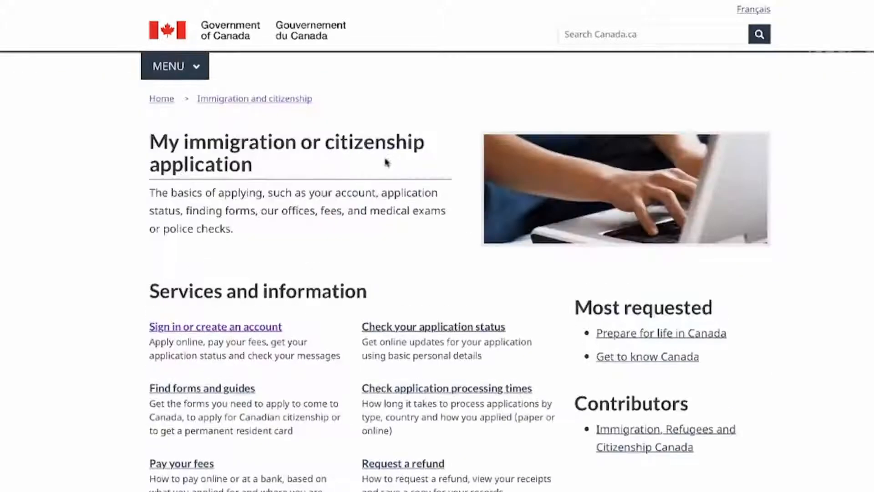
click(206, 327)
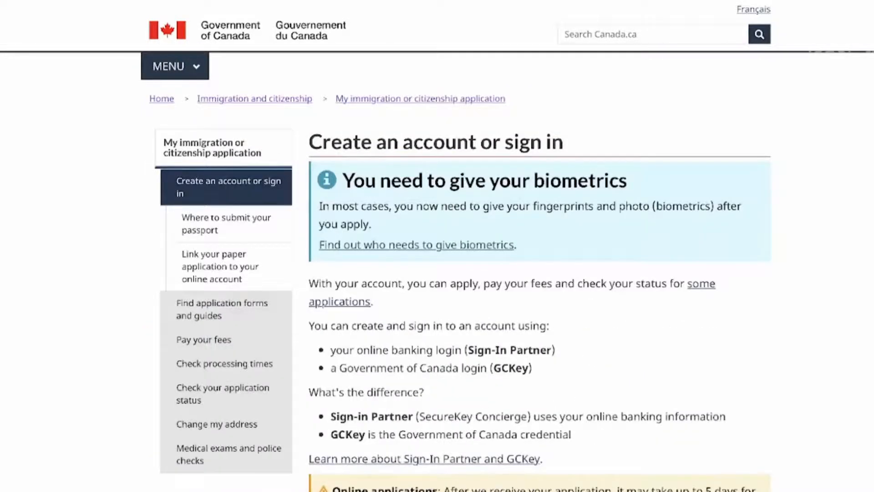
- Start an Apply to come to Canada application and open its eligibility questionnaire for visitor visa, study and/or work permit
scroll(362, 216, down, 8)
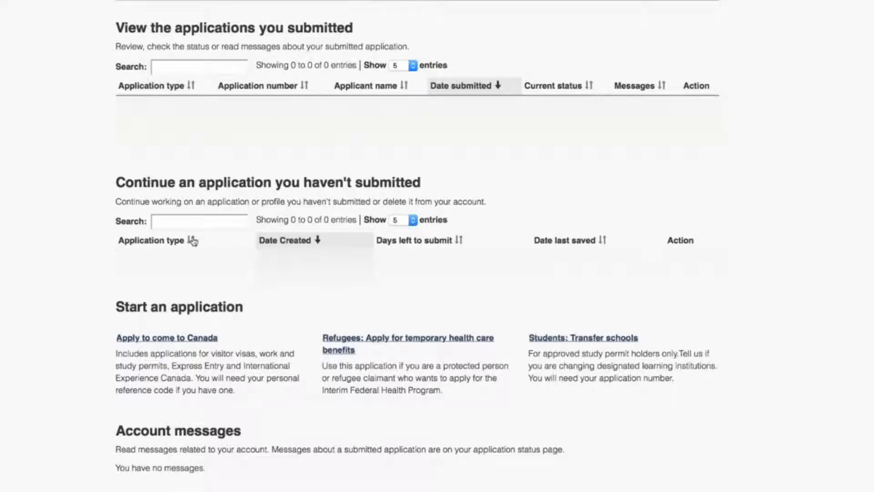
click(209, 339)
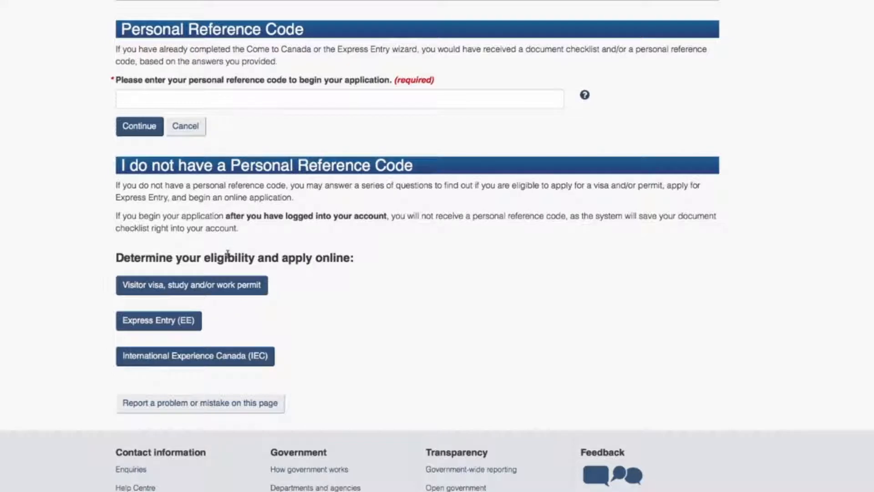
click(192, 286)
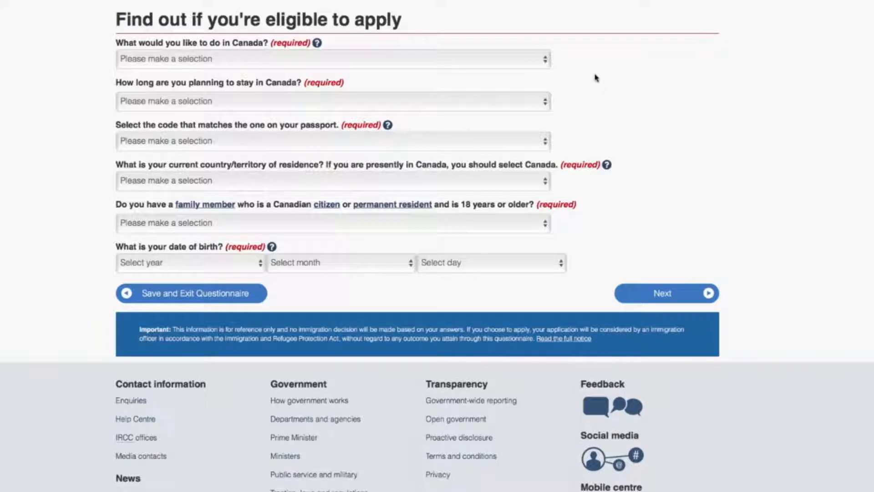
- Set the purpose to Work, the planned stay to Temporarily - more than 6 months, and select the applicant's passport code
click(547, 61)
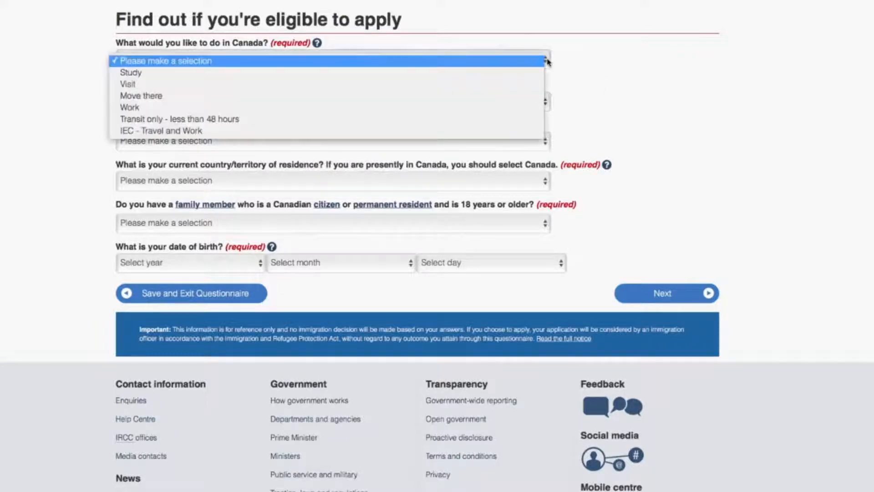
click(477, 109)
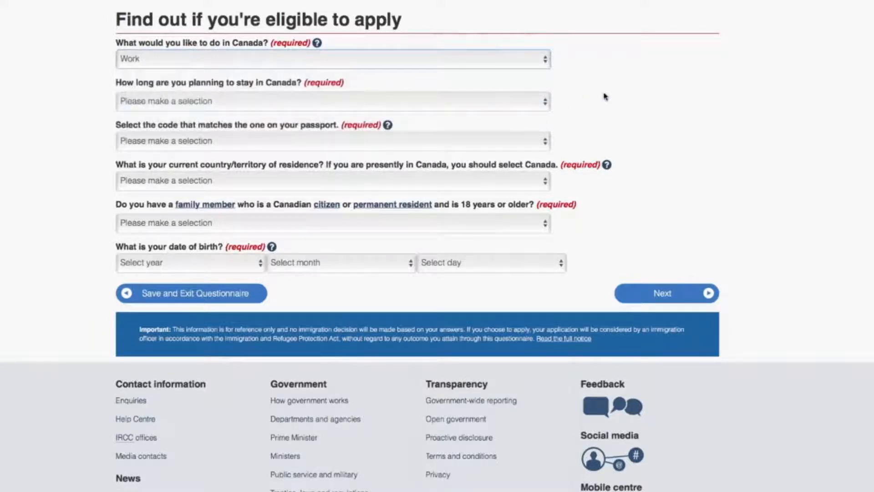
click(525, 101)
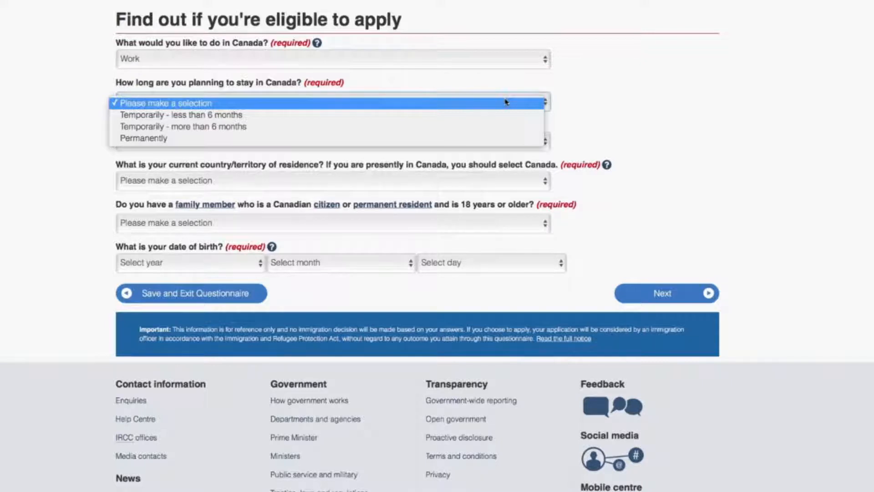
click(505, 127)
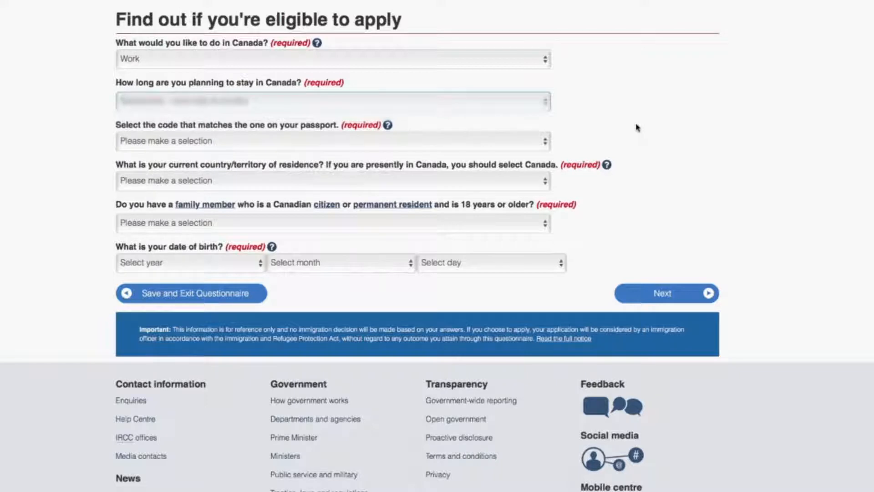
click(546, 142)
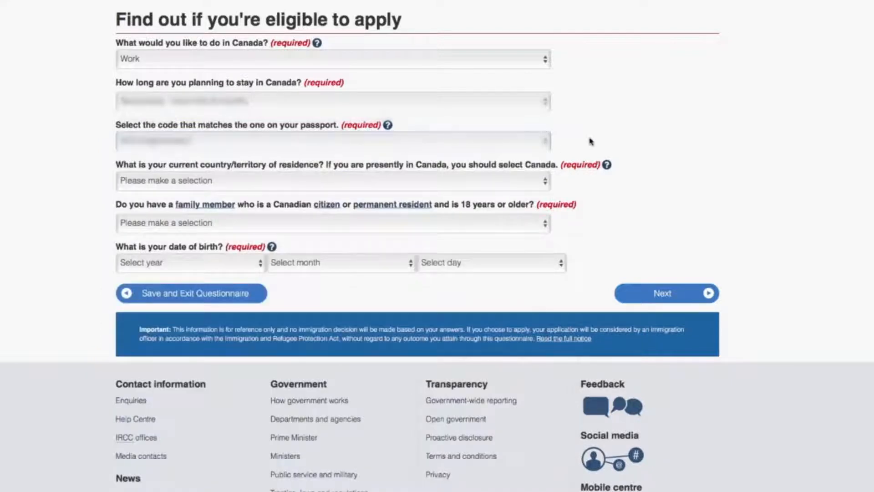
- Set the current country of residence to Canada and answer No to having an adult Canadian citizen or permanent resident family member
click(546, 181)
scroll(380, 251, down, 4)
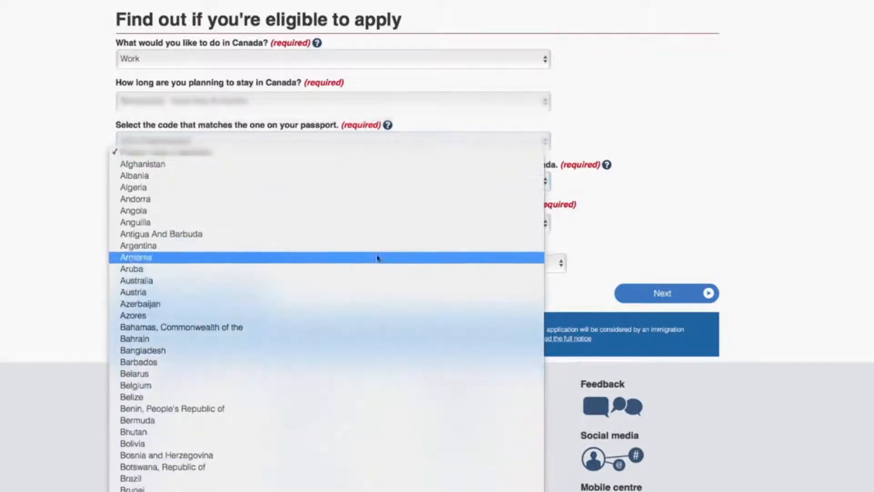
scroll(278, 314, down, 2)
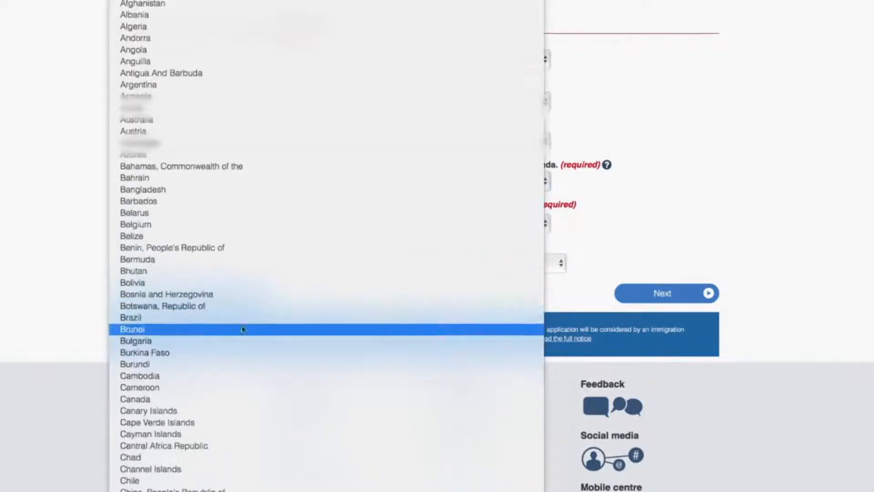
click(169, 400)
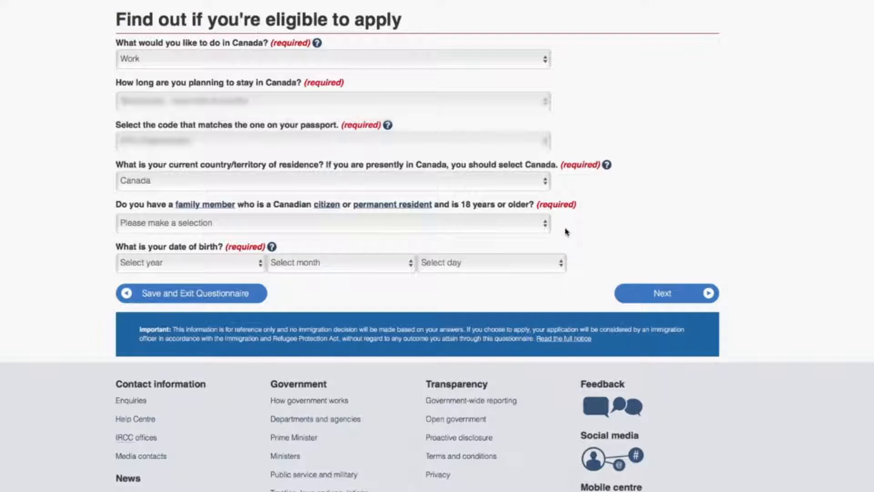
click(547, 224)
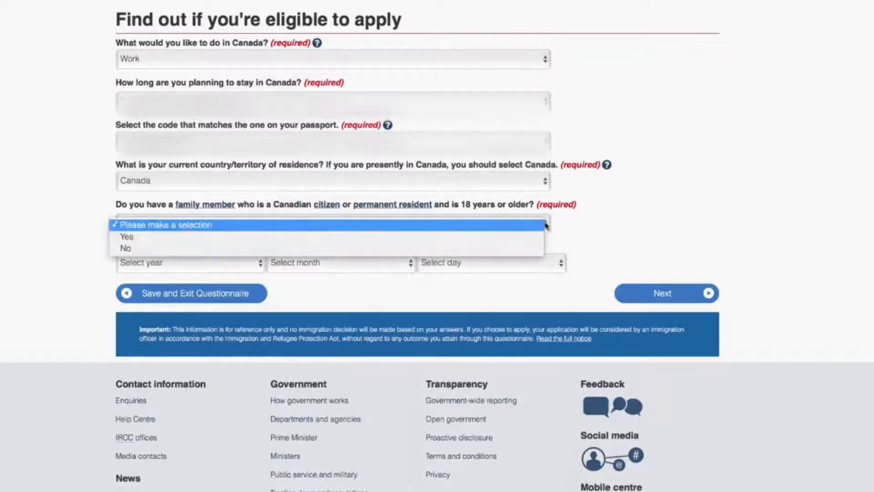
click(539, 248)
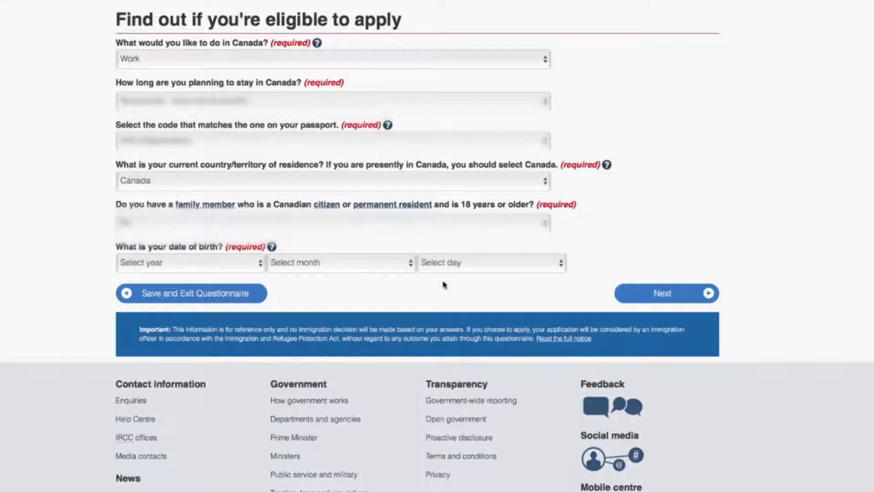
- Fill in the applicant's date of birth and proceed to the next page of the questionnaire
click(257, 265)
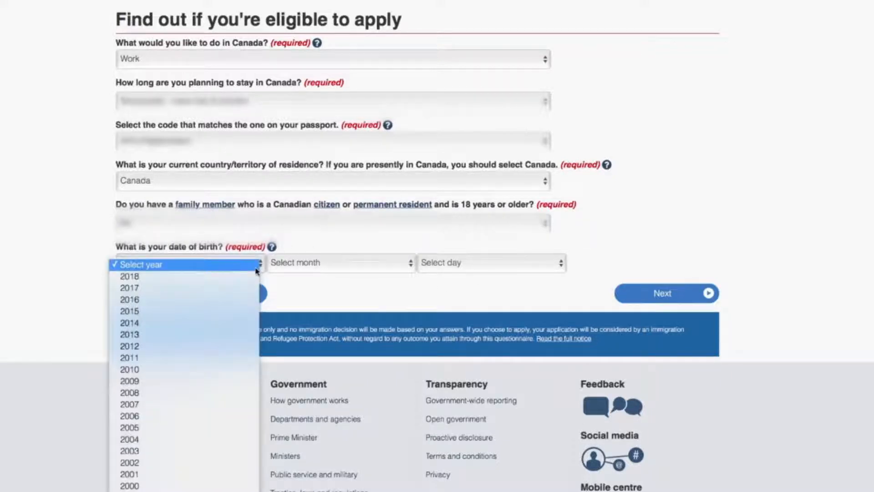
click(355, 264)
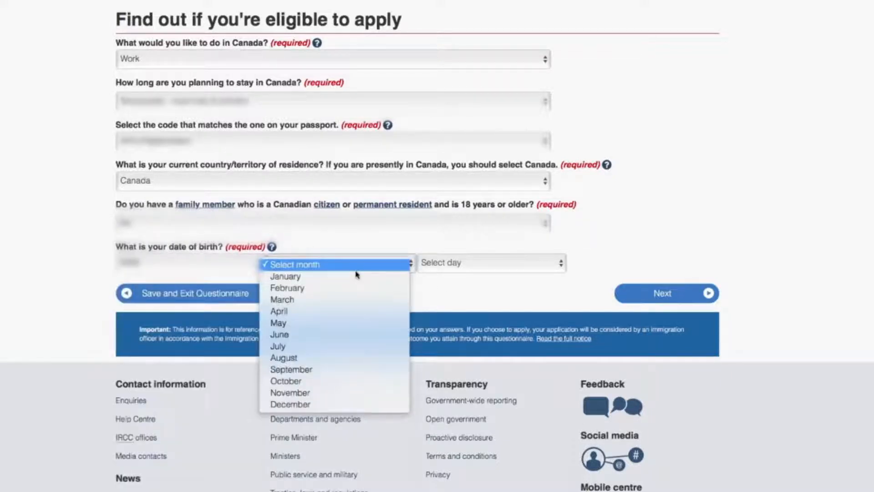
click(356, 276)
click(442, 264)
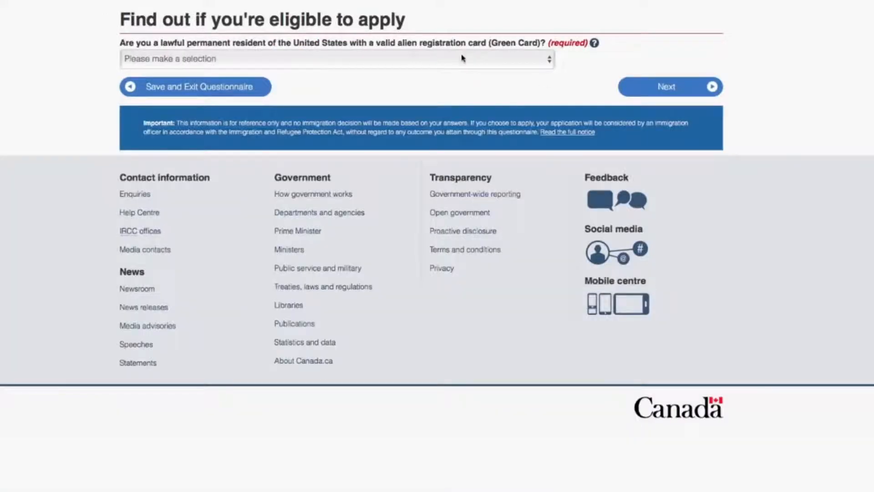
- Answer the question about United States permanent residence with a valid Green Card and continue
click(462, 57)
click(463, 73)
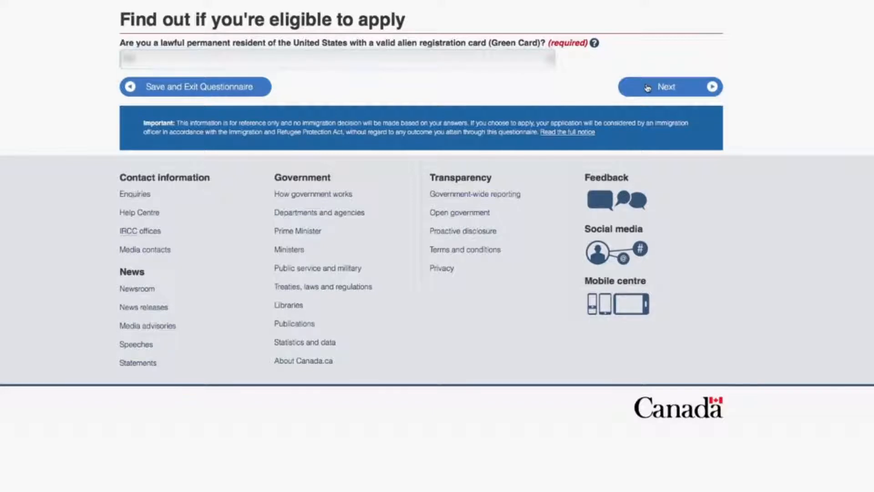
click(648, 87)
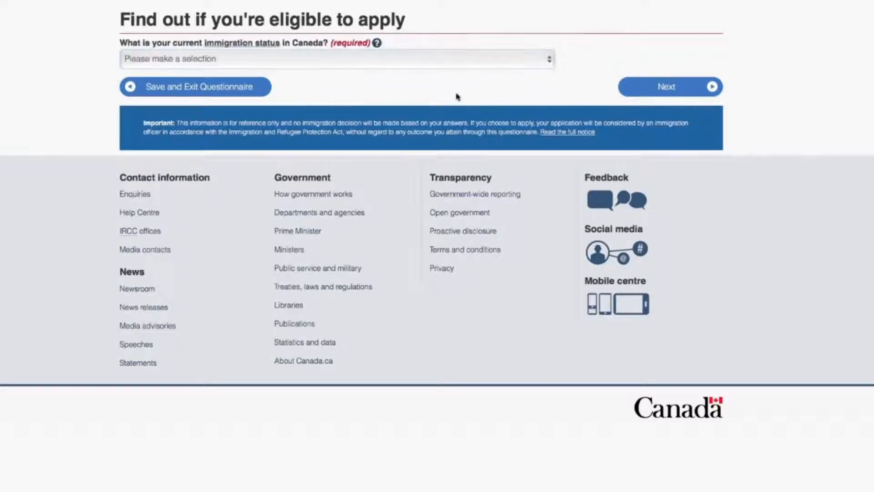
- Select the current immigration status in Canada, answer whether on-campus work is planned, and continue the questionnaire
click(445, 64)
click(447, 72)
click(489, 66)
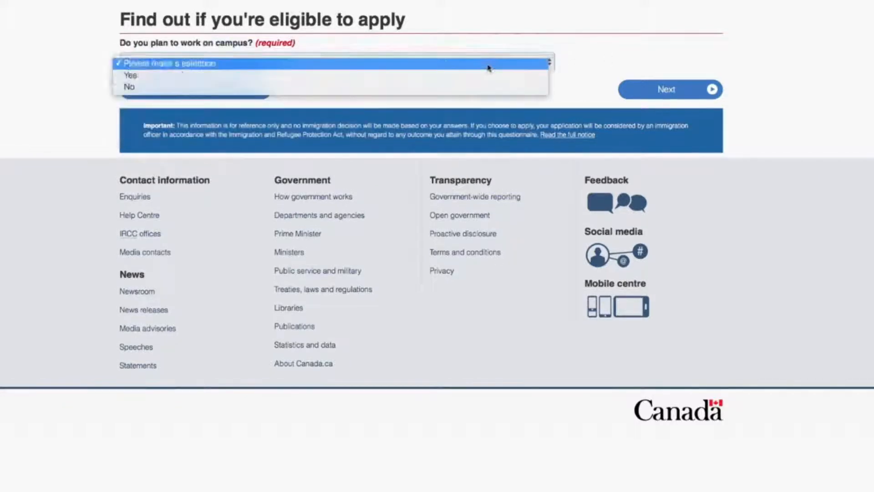
click(667, 94)
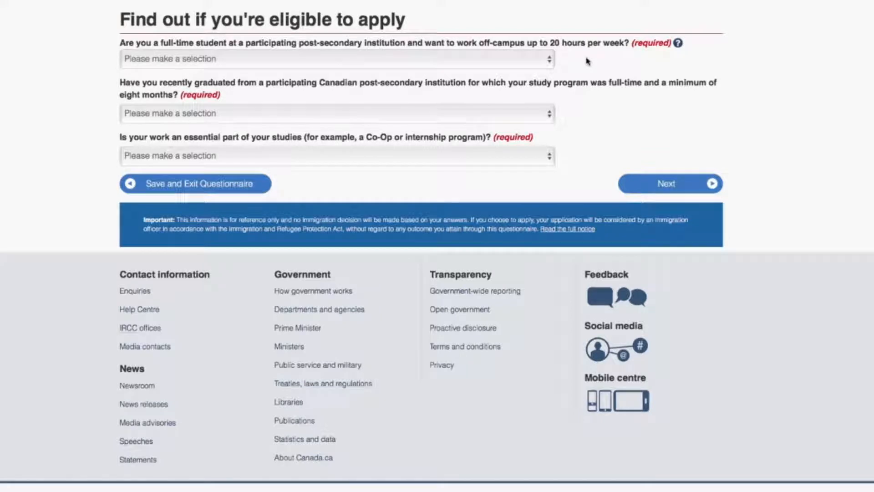
- Answer No to full-time student off-campus work, Yes to recent graduation, and No to work being essential to the studies
click(546, 59)
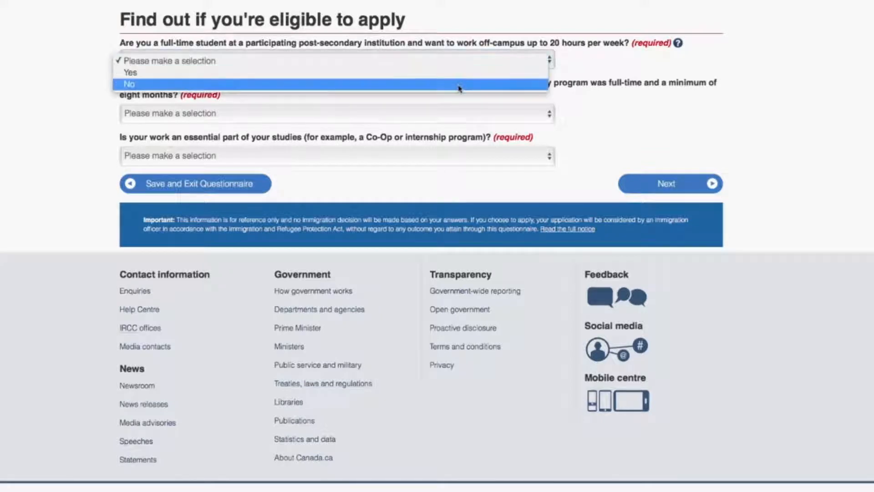
click(460, 85)
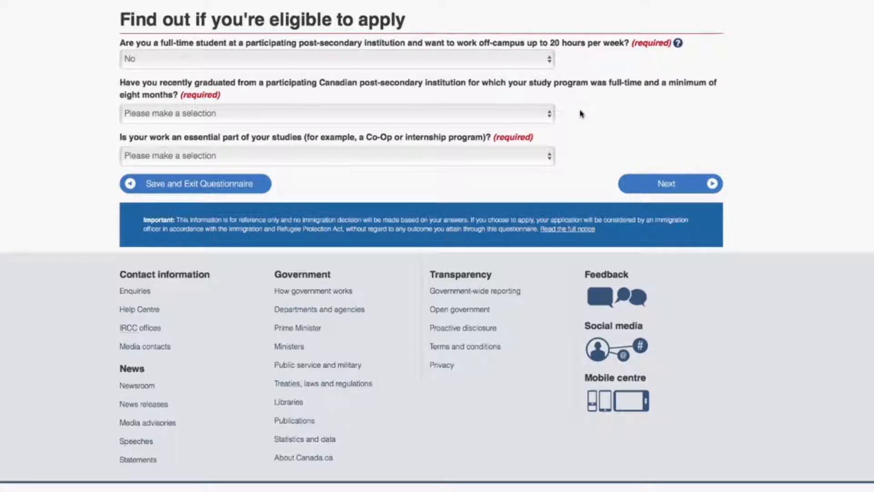
click(548, 120)
click(545, 130)
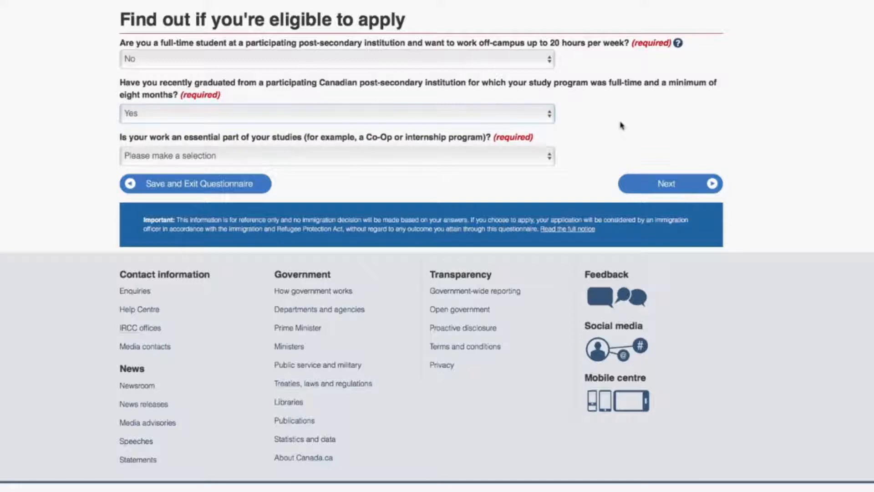
click(513, 156)
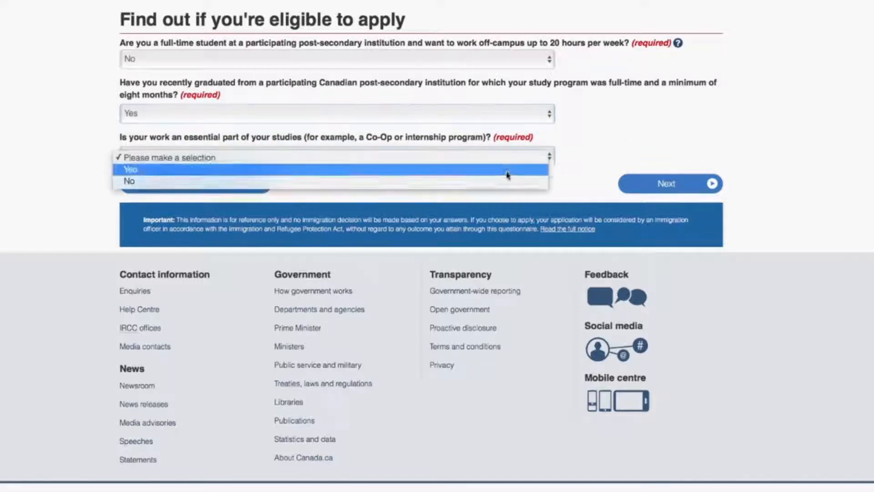
click(508, 182)
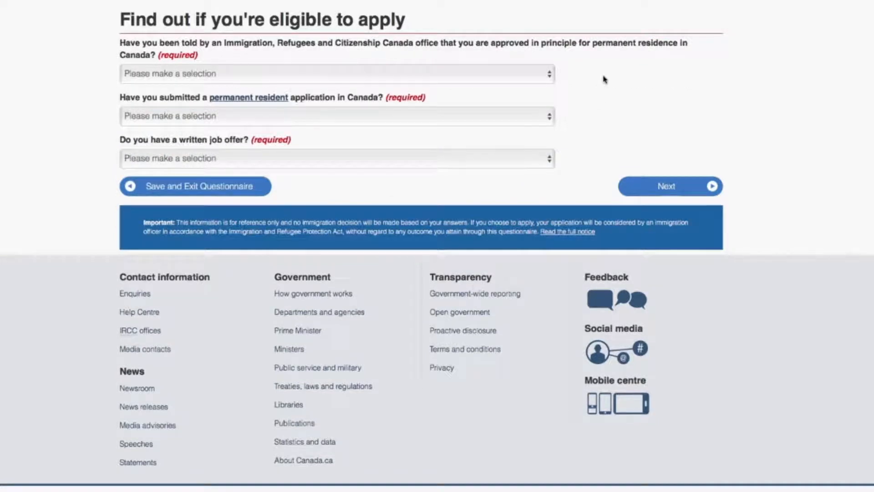
- Answer No to approval in principle, a submitted permanent resident application and a written job offer, and continue
click(551, 74)
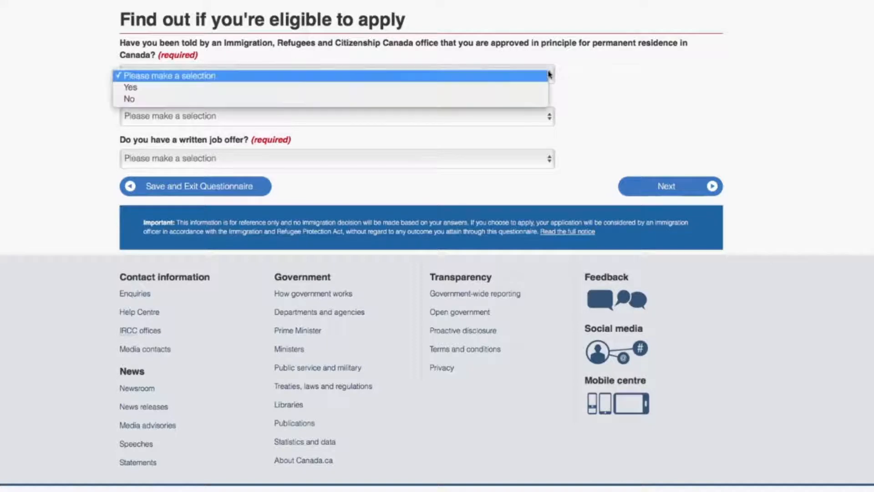
click(547, 102)
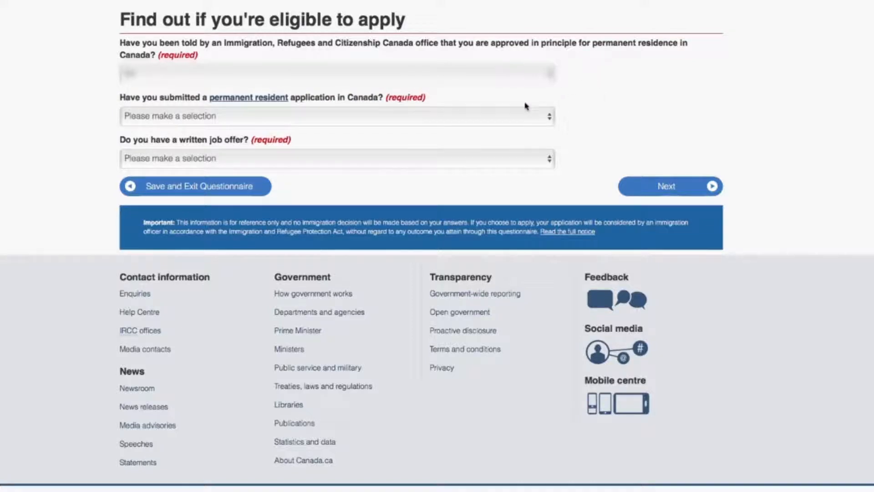
click(517, 119)
click(515, 141)
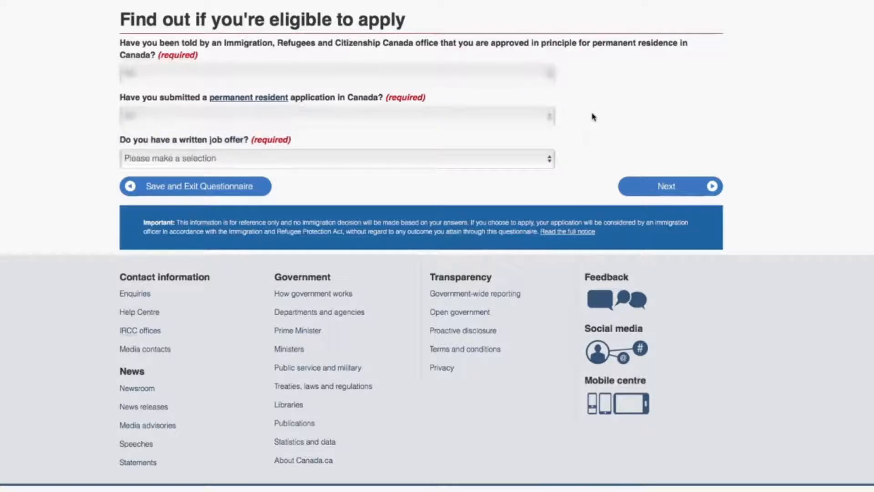
click(535, 163)
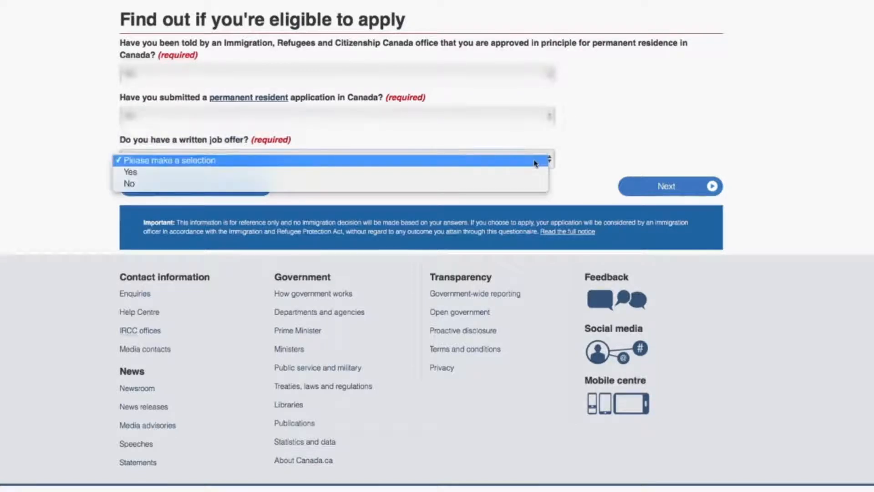
click(528, 183)
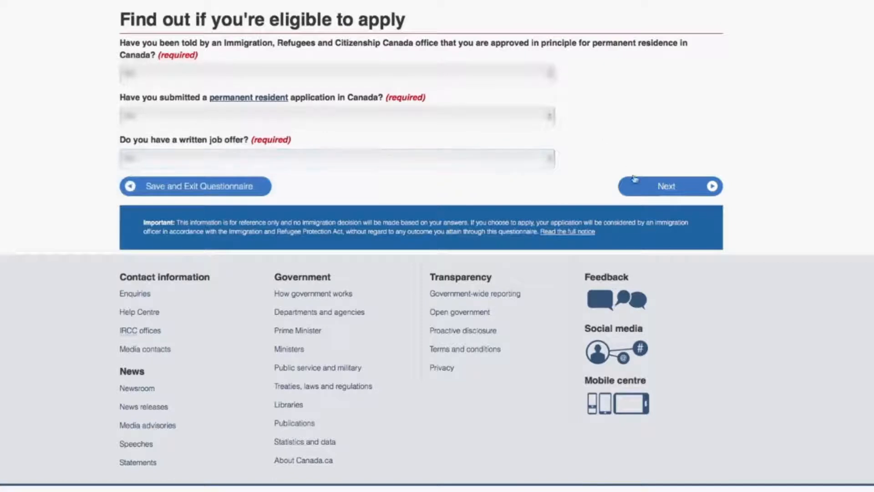
click(675, 193)
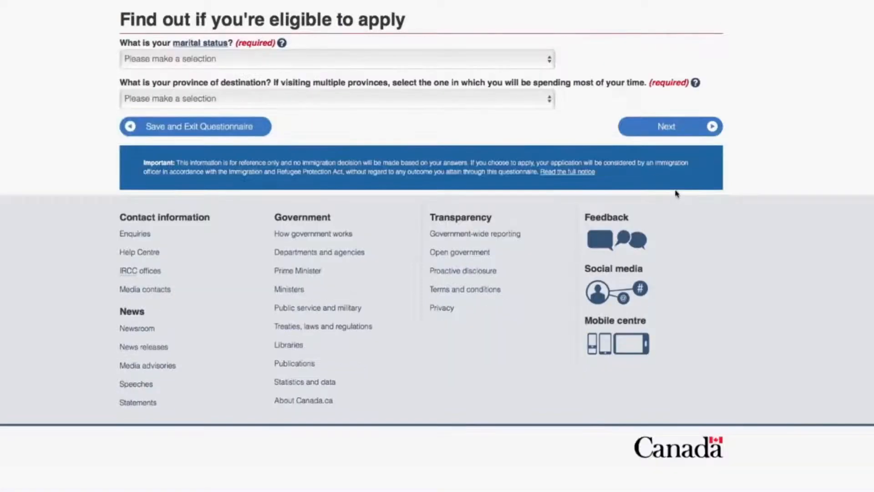
- Set the marital status to Never Married/Single and the destination province to Ontario, and proceed with the Post-Graduate Work Permit - in Canada result
click(419, 61)
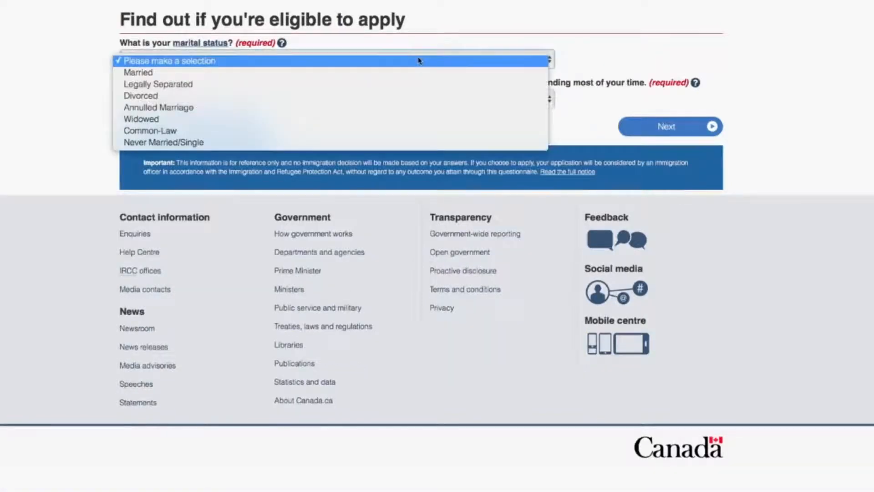
click(410, 142)
click(389, 101)
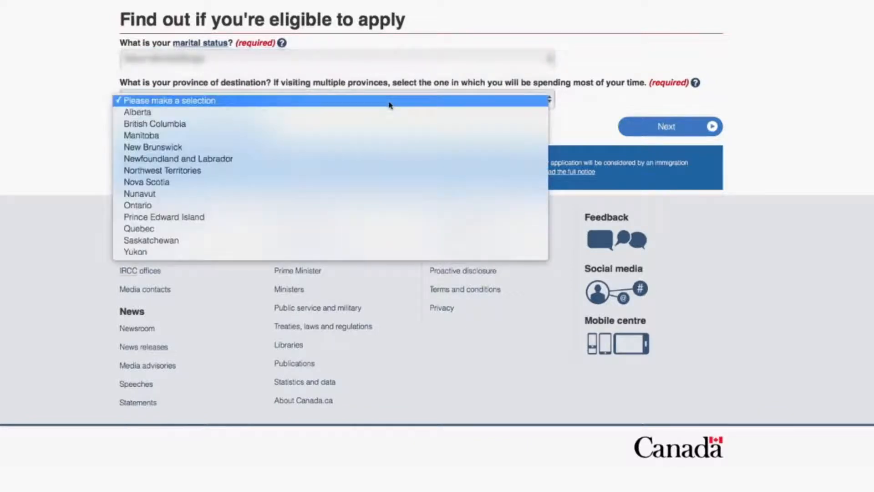
click(365, 205)
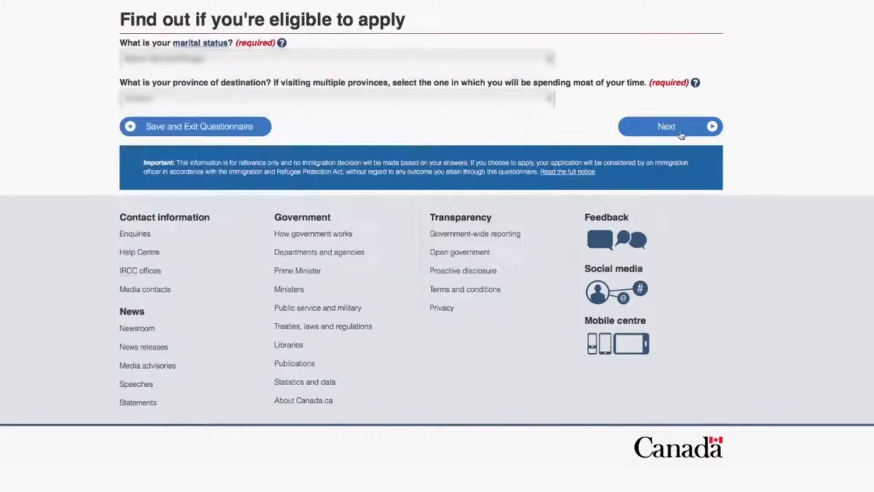
click(678, 130)
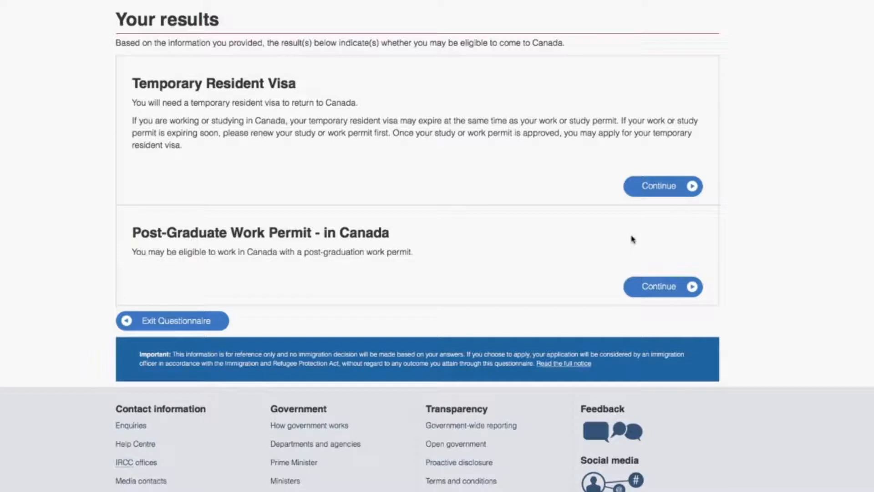
click(663, 286)
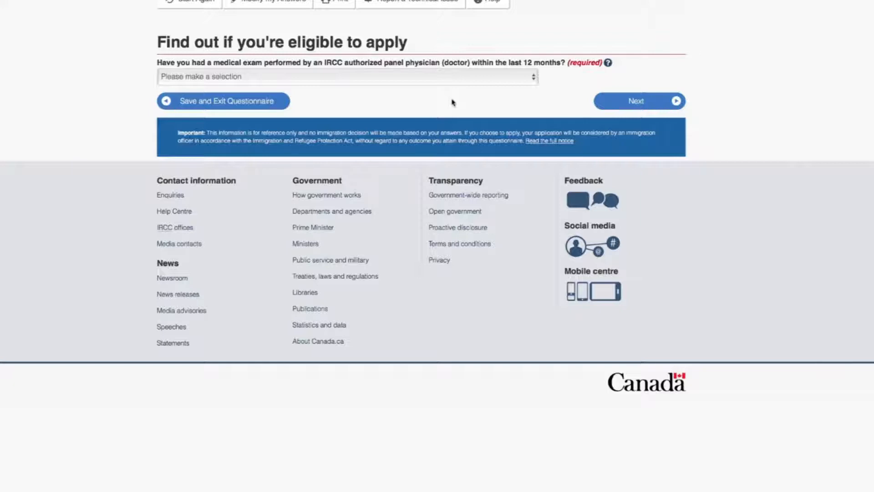
- Get past the recent medical exam question, and answer Yes to living in a designated country and to getting a medical exam before submitting
click(633, 109)
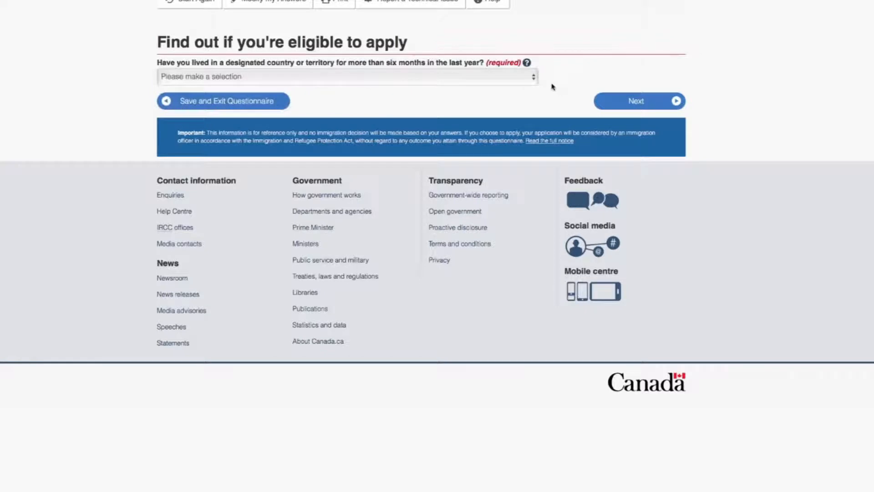
click(436, 77)
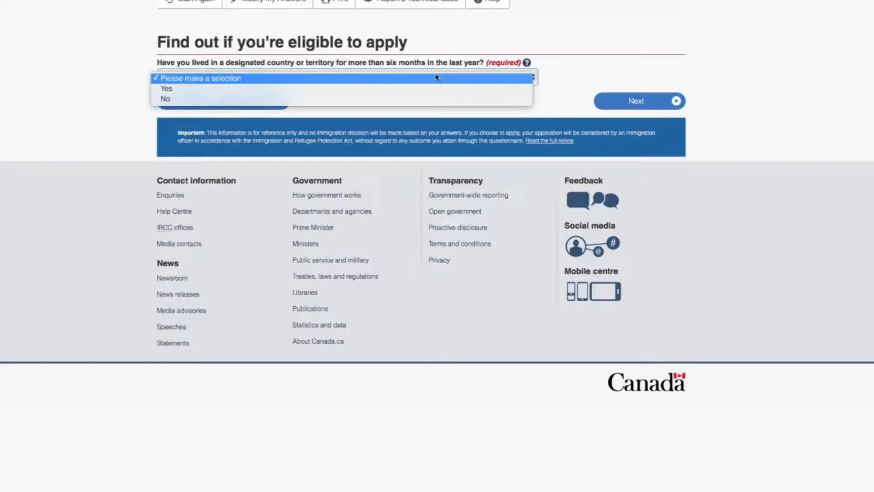
click(436, 88)
click(621, 101)
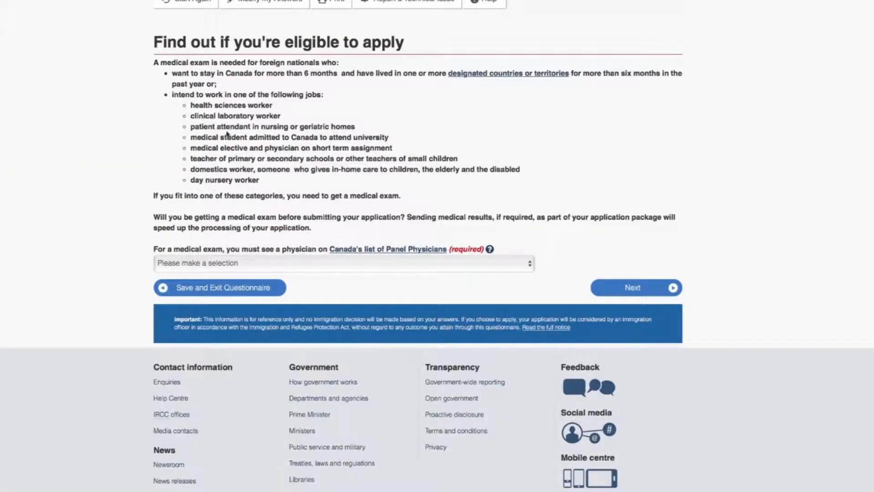
click(247, 266)
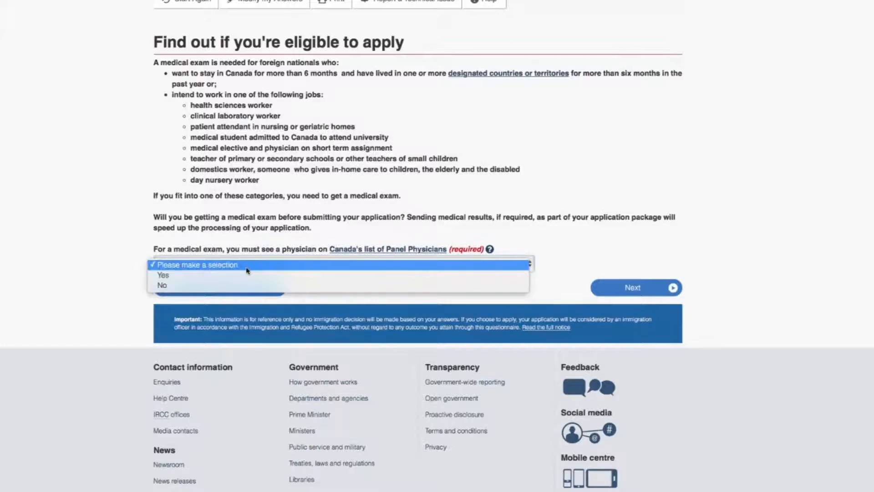
click(247, 274)
click(639, 292)
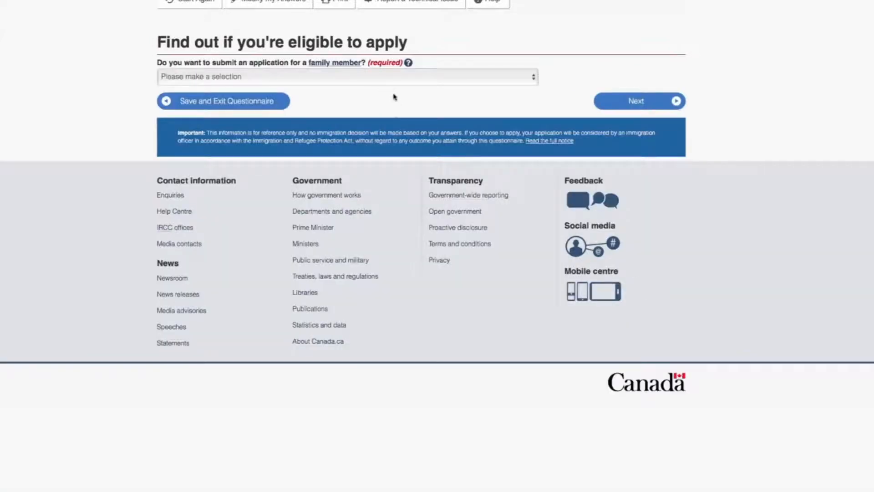
- Answer No to submitting an application for a family member and No to giving someone access to the application
click(390, 78)
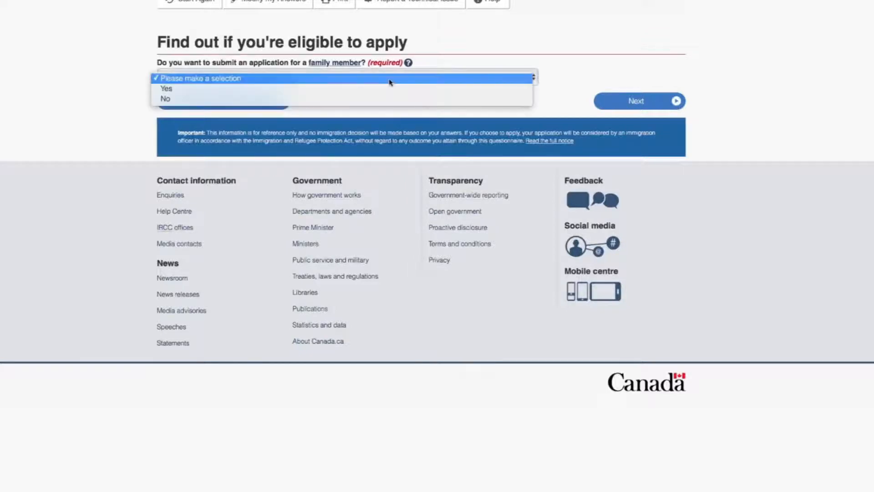
click(390, 98)
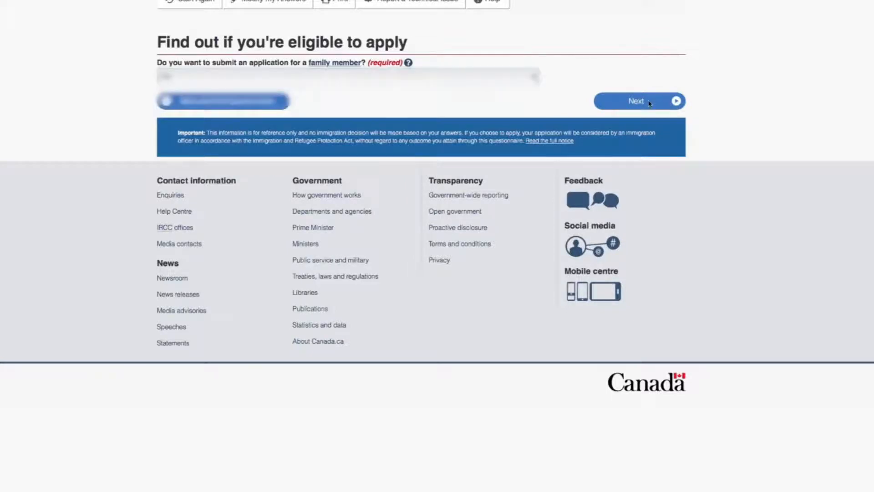
click(652, 102)
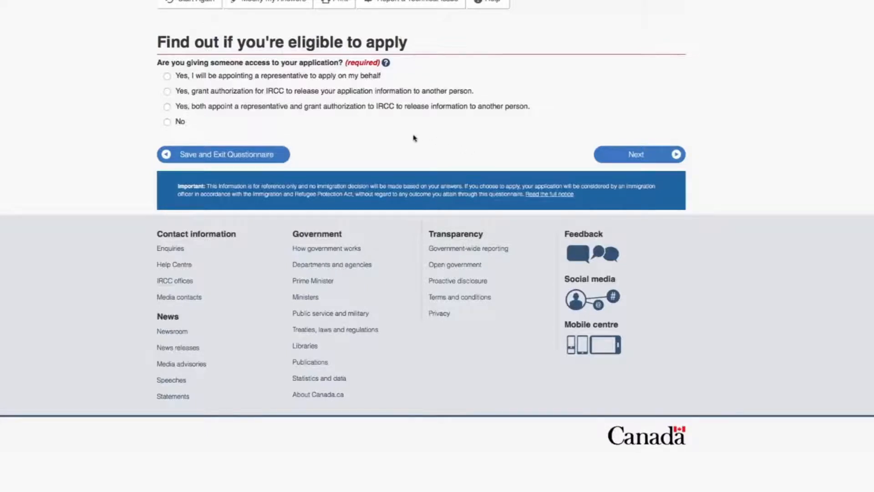
click(167, 125)
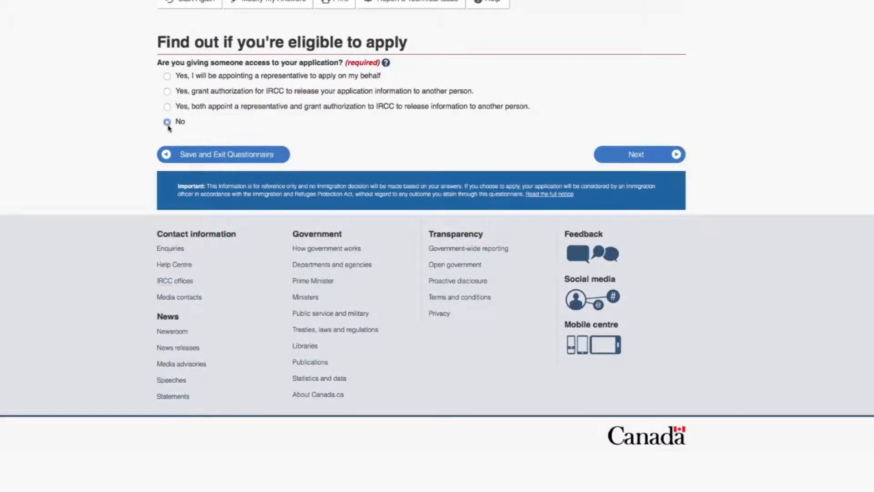
click(641, 160)
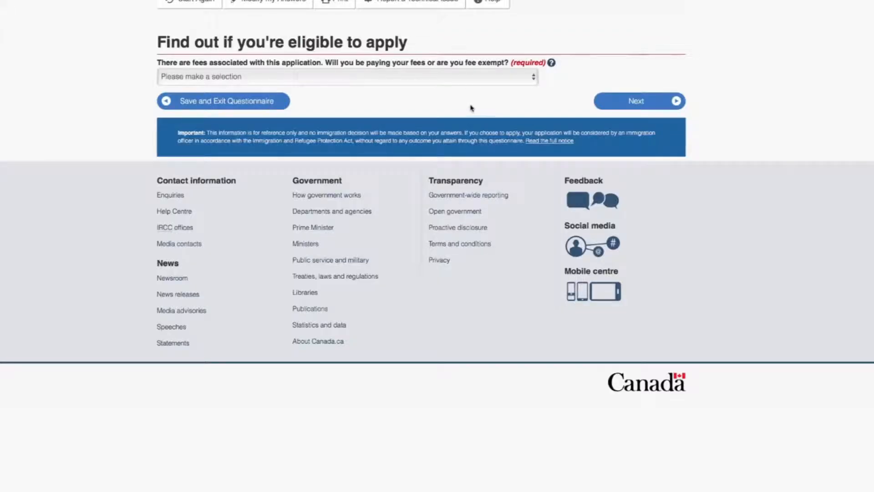
- Answer Yes to paying the application fees, being able to make digital copies of documents, and paying the fees online
click(460, 80)
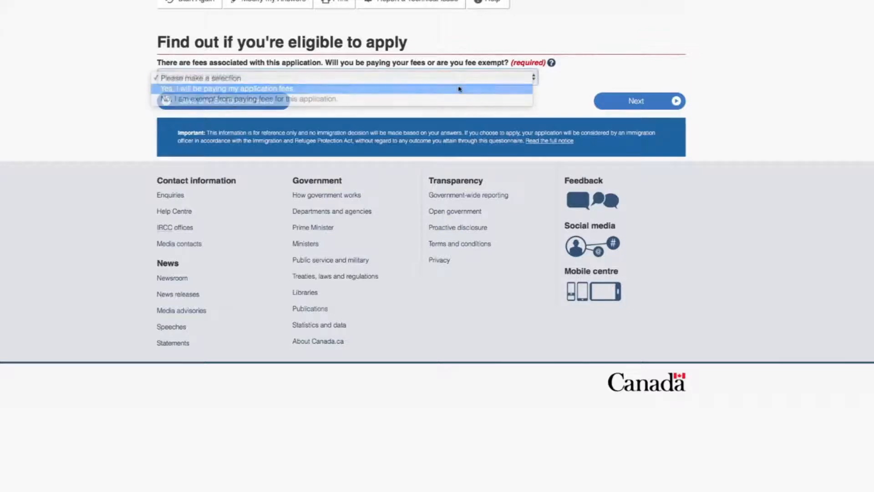
click(459, 89)
click(631, 107)
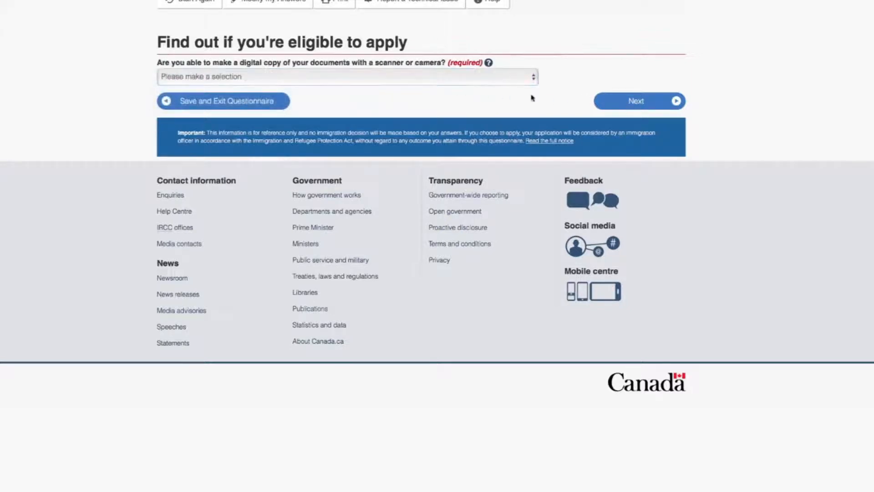
click(501, 81)
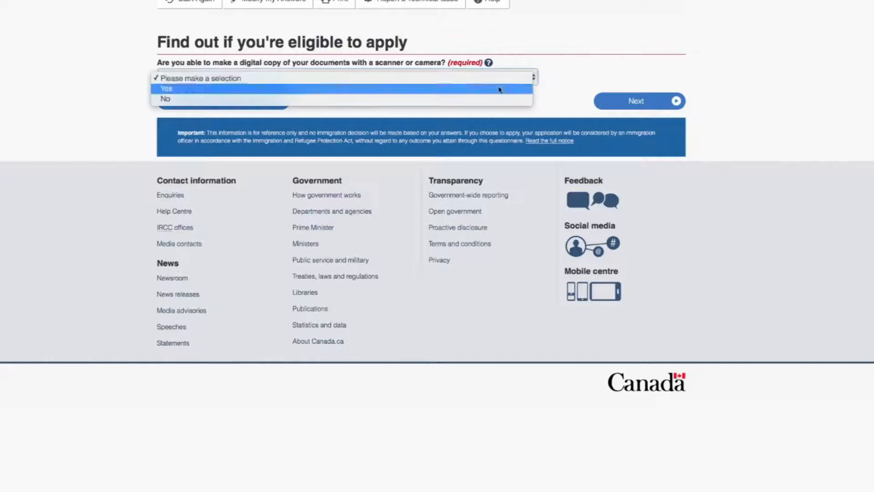
click(500, 89)
click(638, 101)
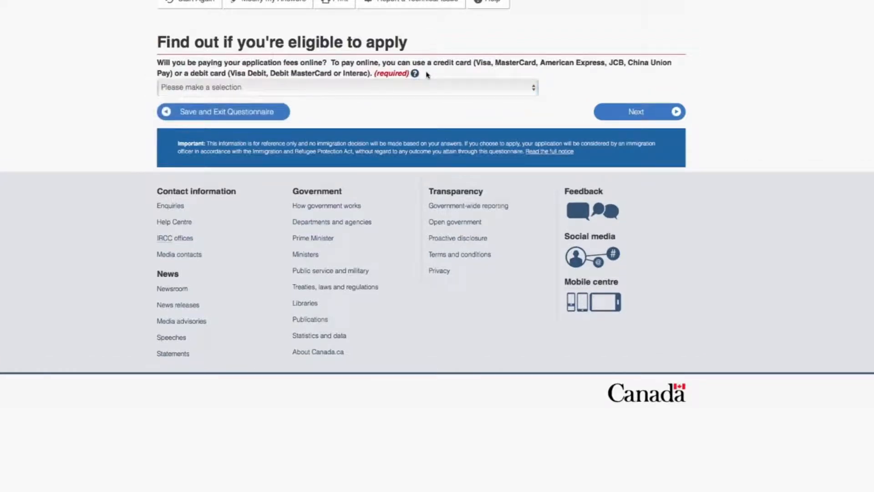
click(439, 87)
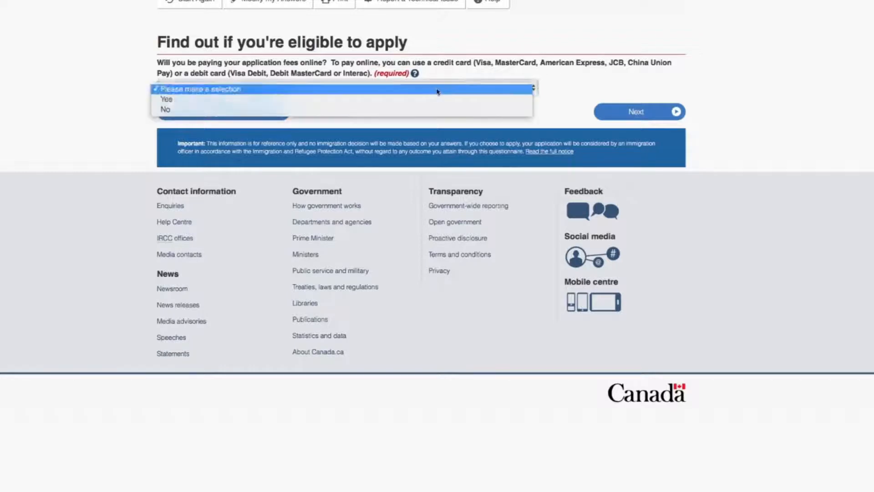
click(439, 100)
click(624, 118)
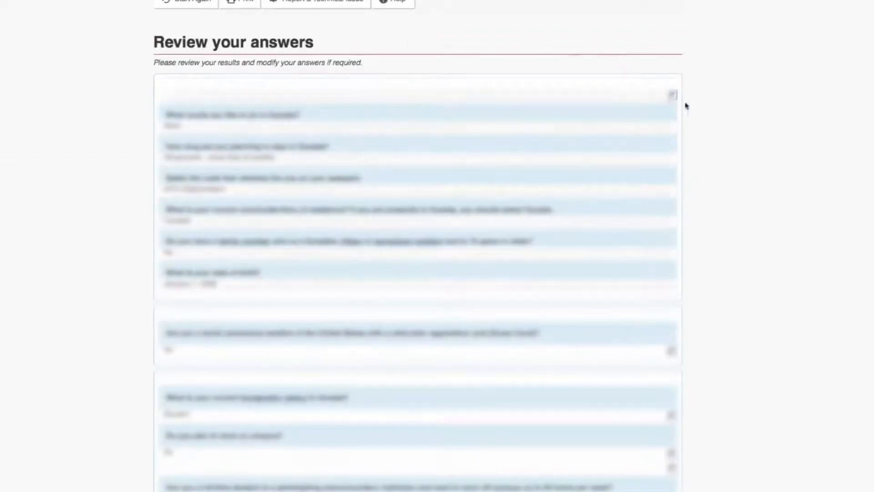
- Go through the answer review to the document checklist and download the IMM5710 application form
scroll(730, 133, down, 20)
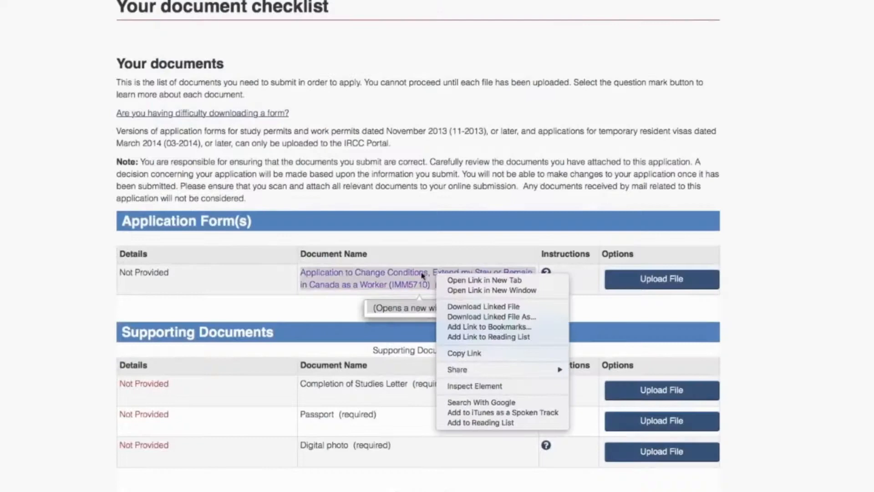
click(475, 318)
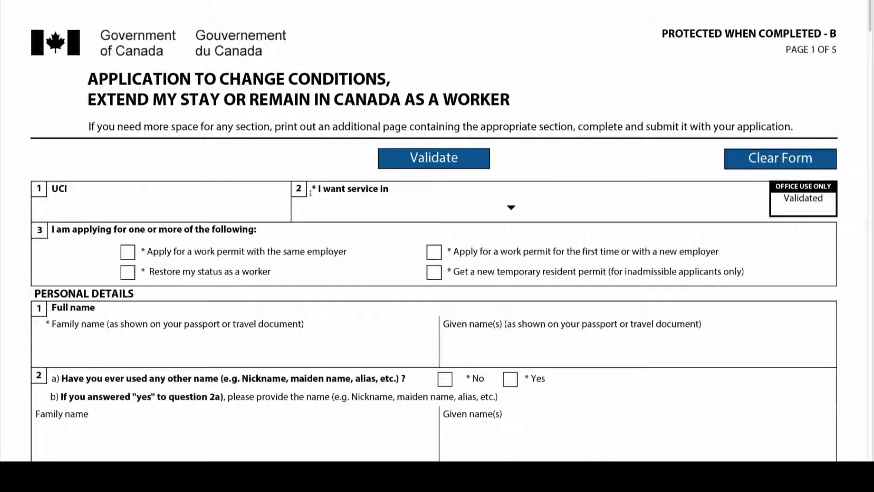
- In the IMM5710 form, go to the UCI field and choose to apply for a work permit for the first time or with a new employer
scroll(373, 216, down, 1)
click(73, 176)
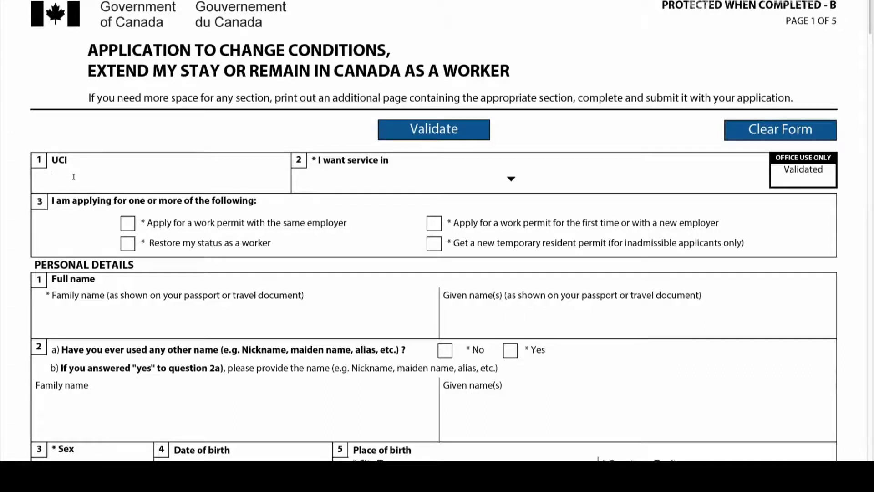
click(433, 225)
- Go through the personal details, identity document and contact sections to the entry place and document number fields under Coming into Canada
scroll(761, 219, down, 7)
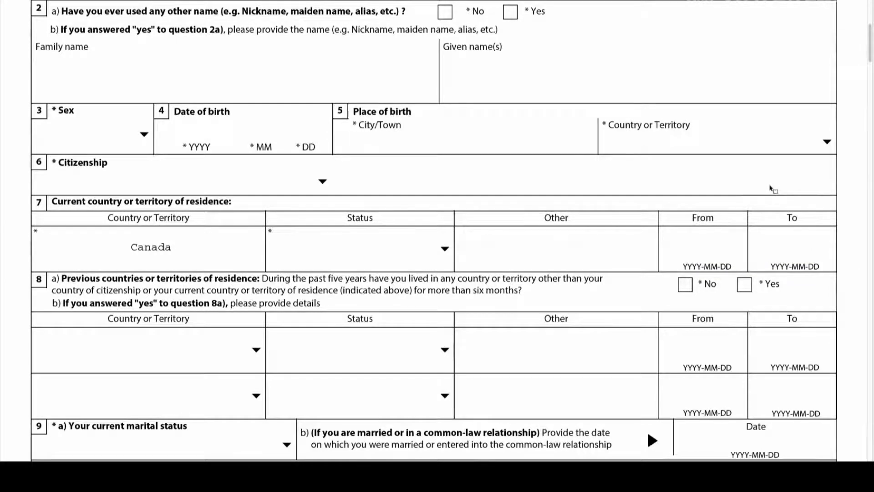
scroll(364, 184, down, 15)
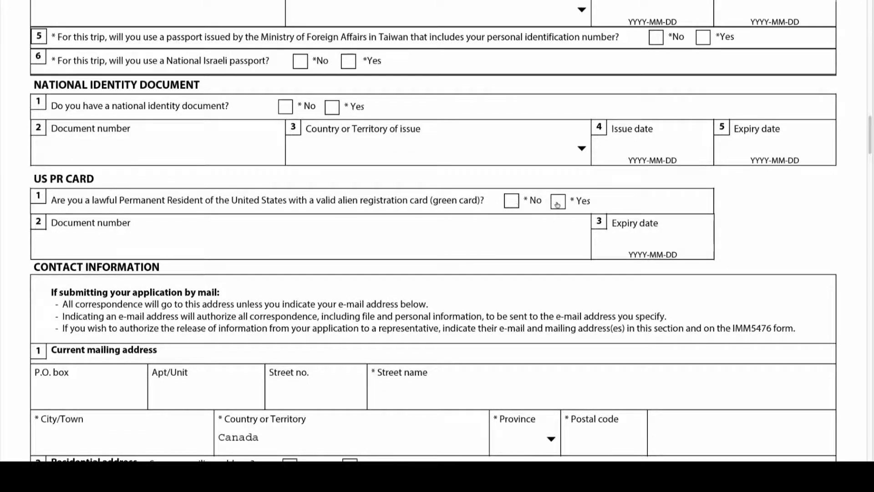
scroll(312, 302, down, 15)
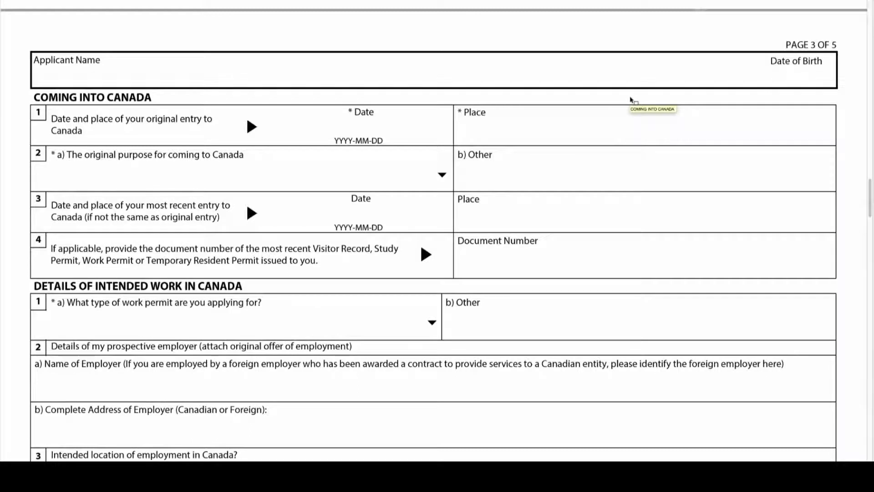
click(508, 129)
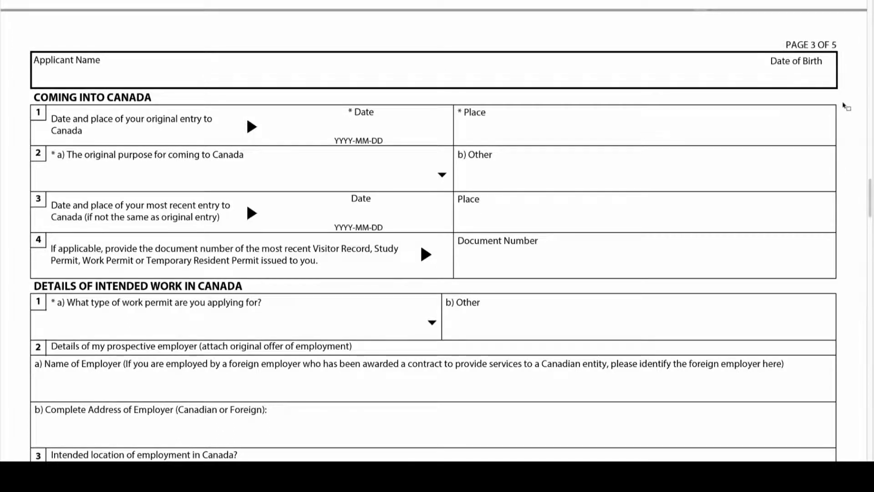
click(478, 262)
- In the Details of Intended Work in Canada section, set the work permit type to Post Graduation Work Permit
scroll(851, 222, down, 10)
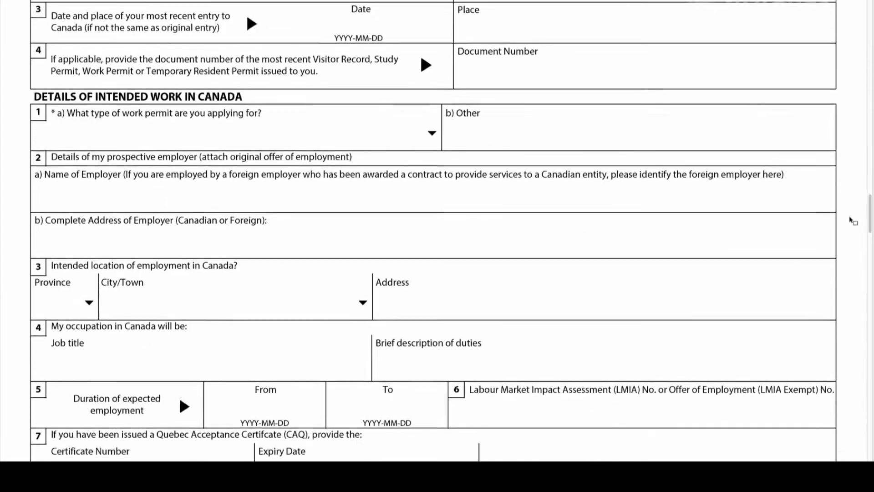
scroll(851, 220, down, 3)
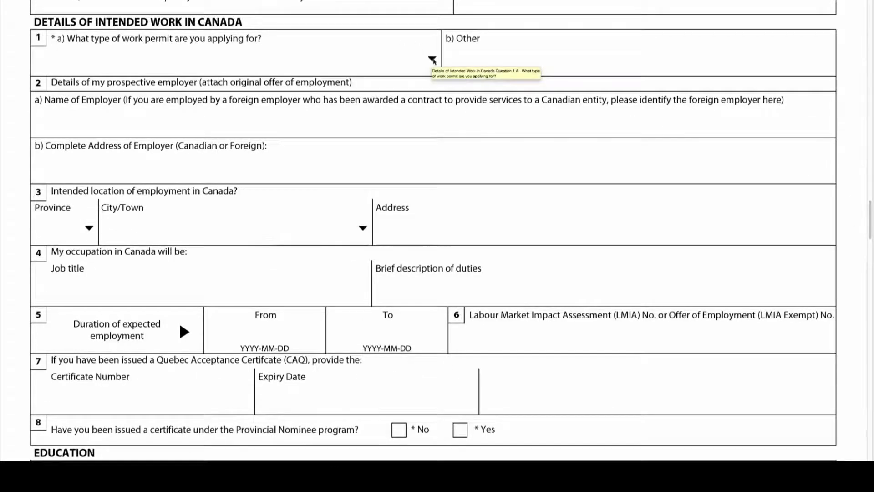
click(432, 59)
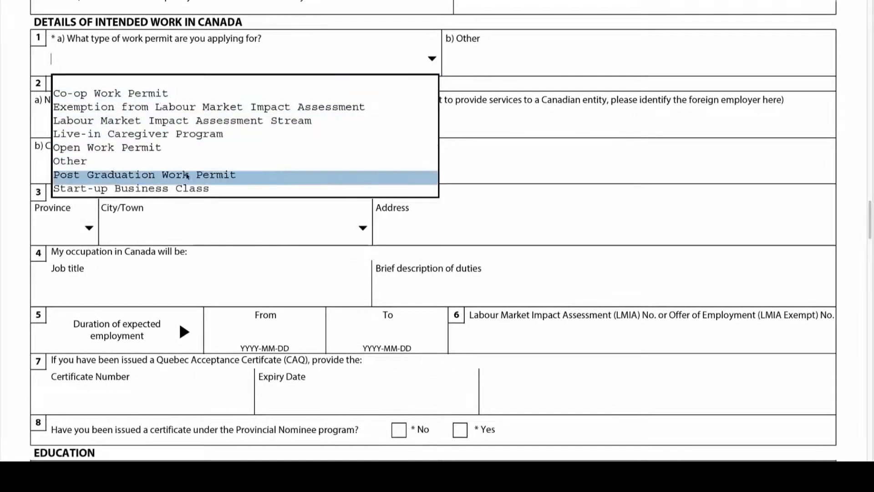
click(187, 175)
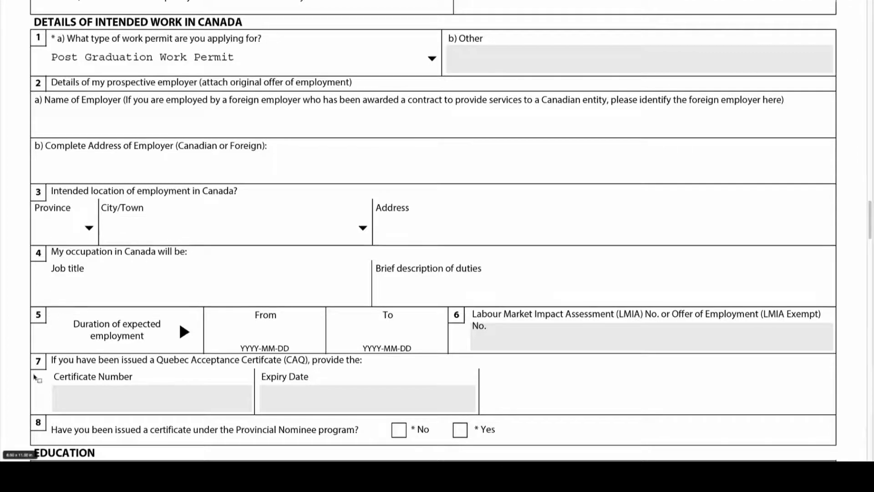
- Answer Yes to having had post secondary education in the Education section
scroll(272, 294, down, 5)
scroll(272, 294, down, 3)
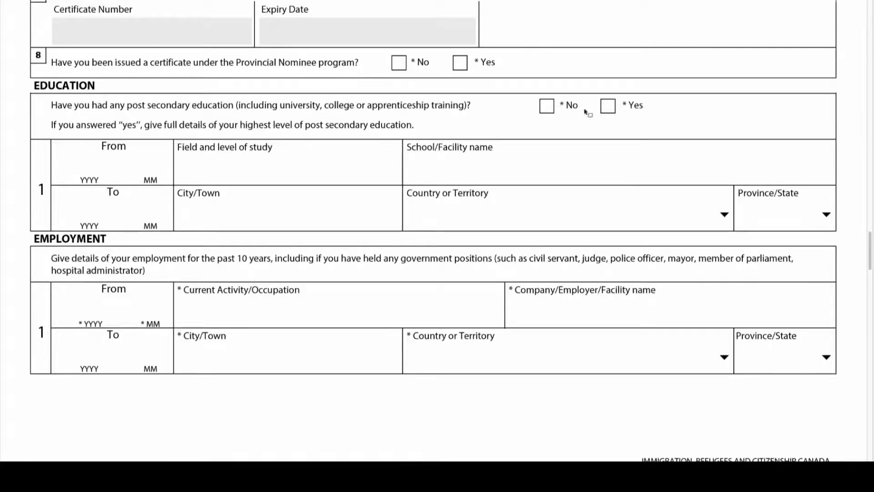
click(608, 105)
- Go through the Employment entries and on to the Background Information questions of the form
scroll(361, 193, down, 2)
scroll(286, 192, down, 3)
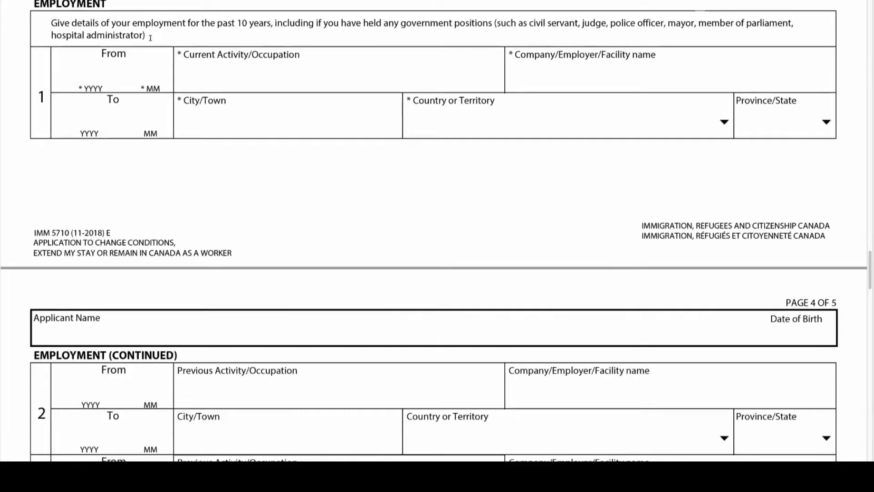
scroll(230, 234, down, 10)
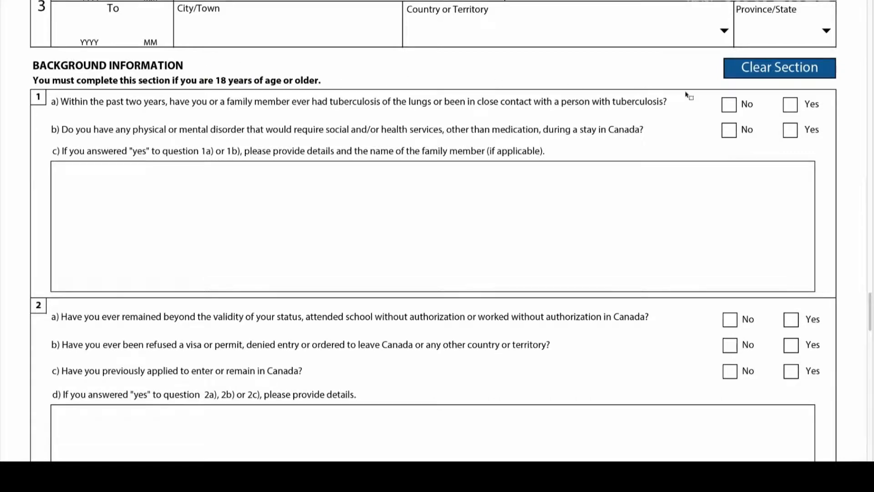
- Answer Yes to having previously applied to enter or remain in Canada and go to the details box below that question
scroll(687, 95, down, 4)
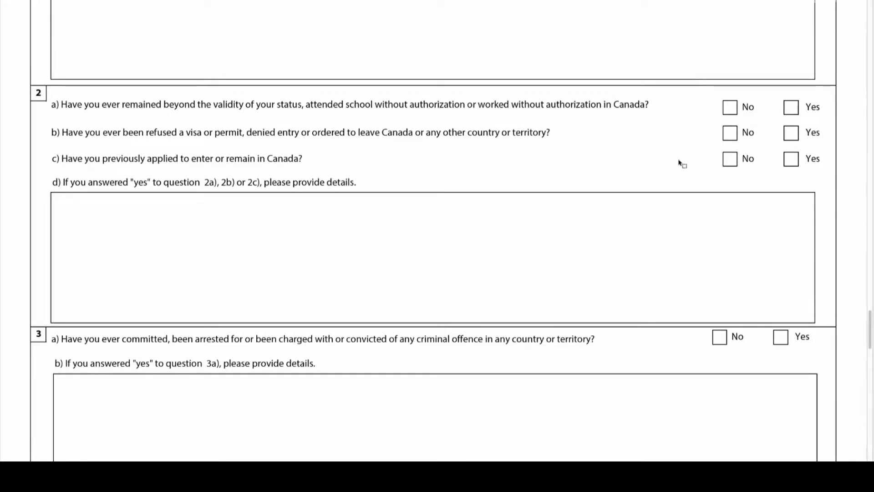
click(791, 159)
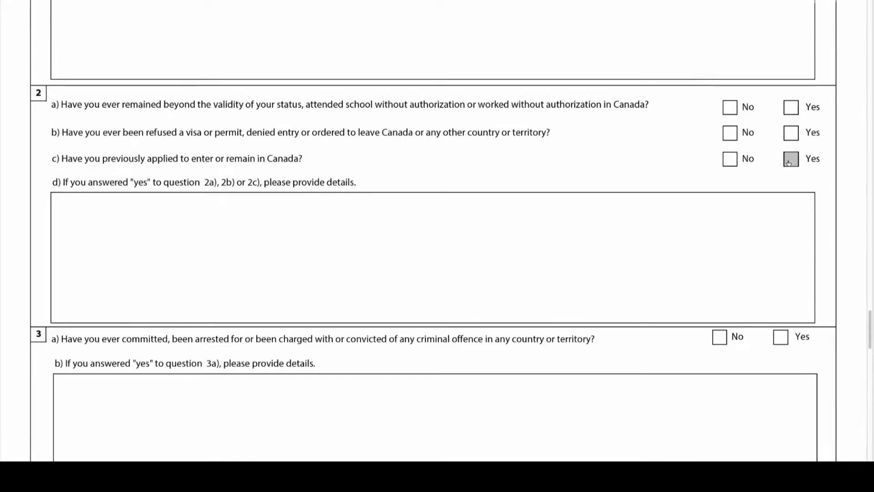
click(89, 205)
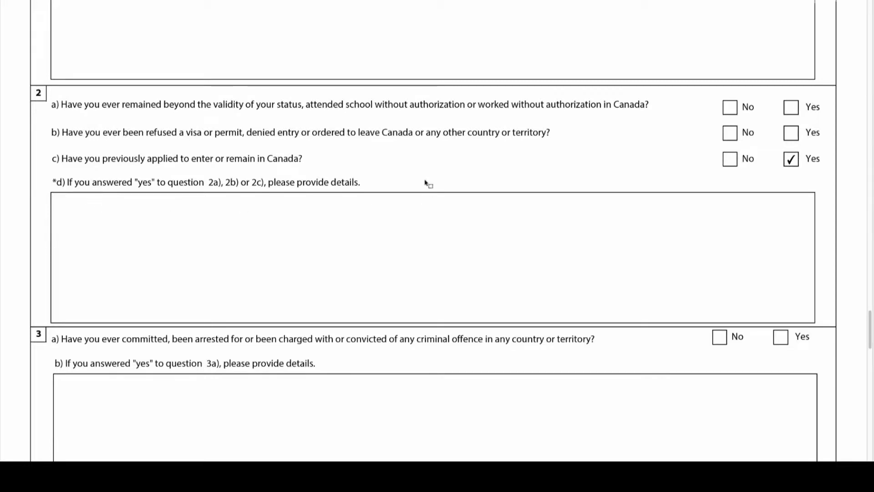
- Go through the remaining background questions to the applicant's signature field in the Signature section
scroll(426, 178, down, 5)
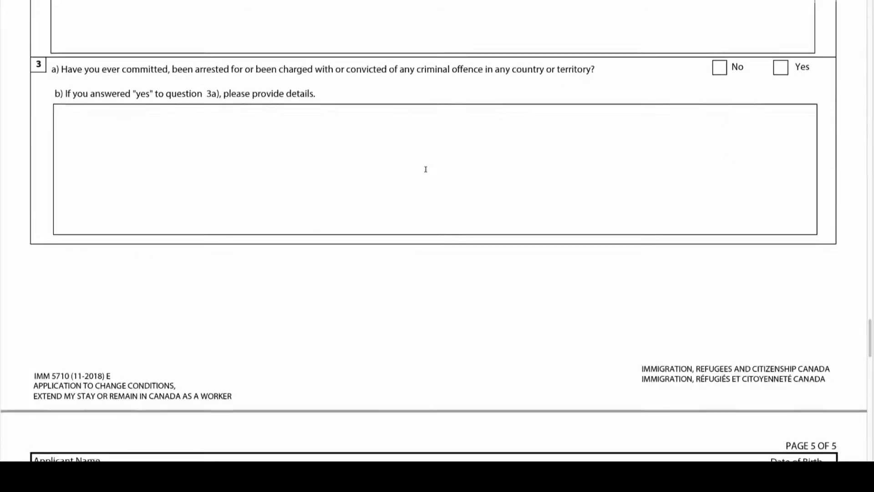
scroll(425, 169, down, 15)
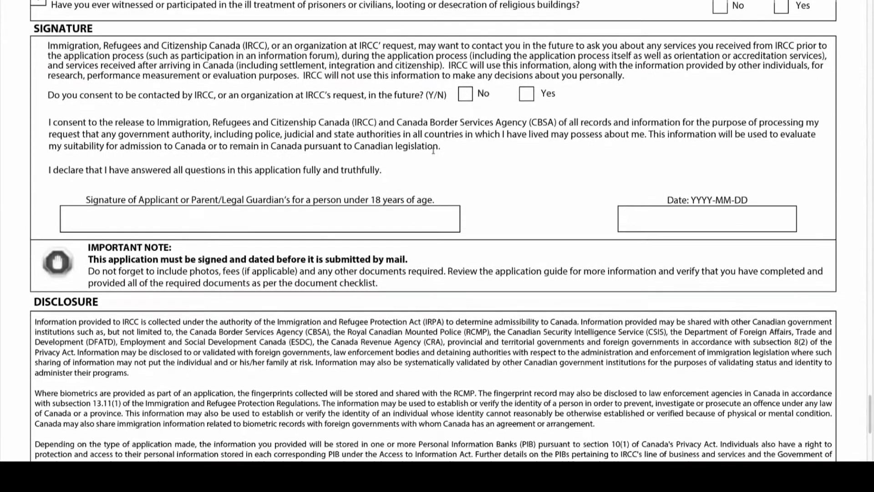
click(248, 220)
- Return to the online document checklist and review the application form, supporting documents, optional documents and fees
scroll(487, 214, down, 5)
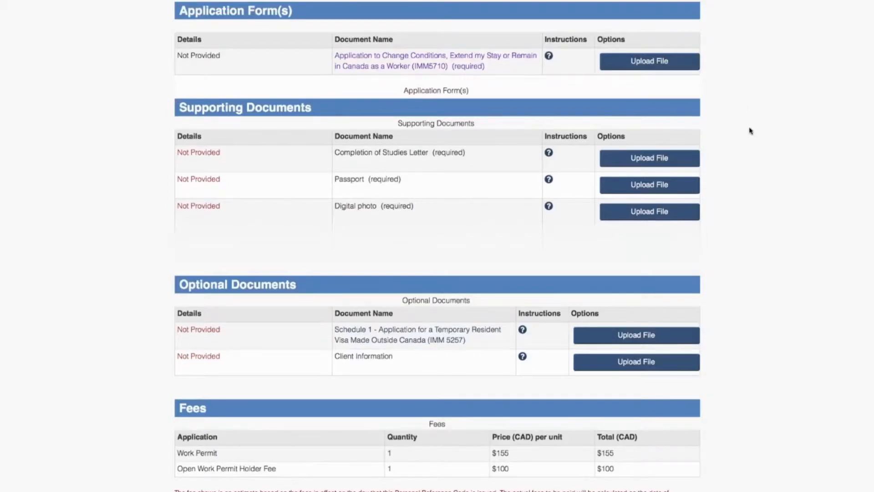
scroll(752, 130, down, 1)
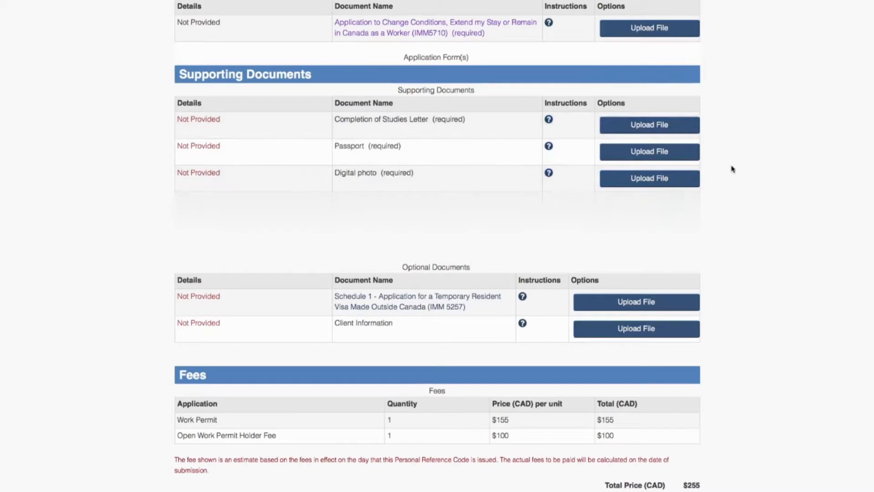
scroll(415, 125, down, 1)
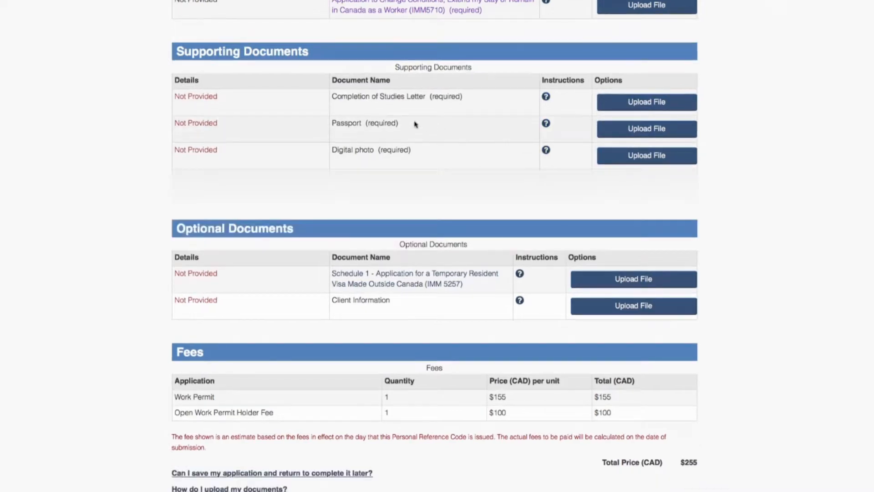